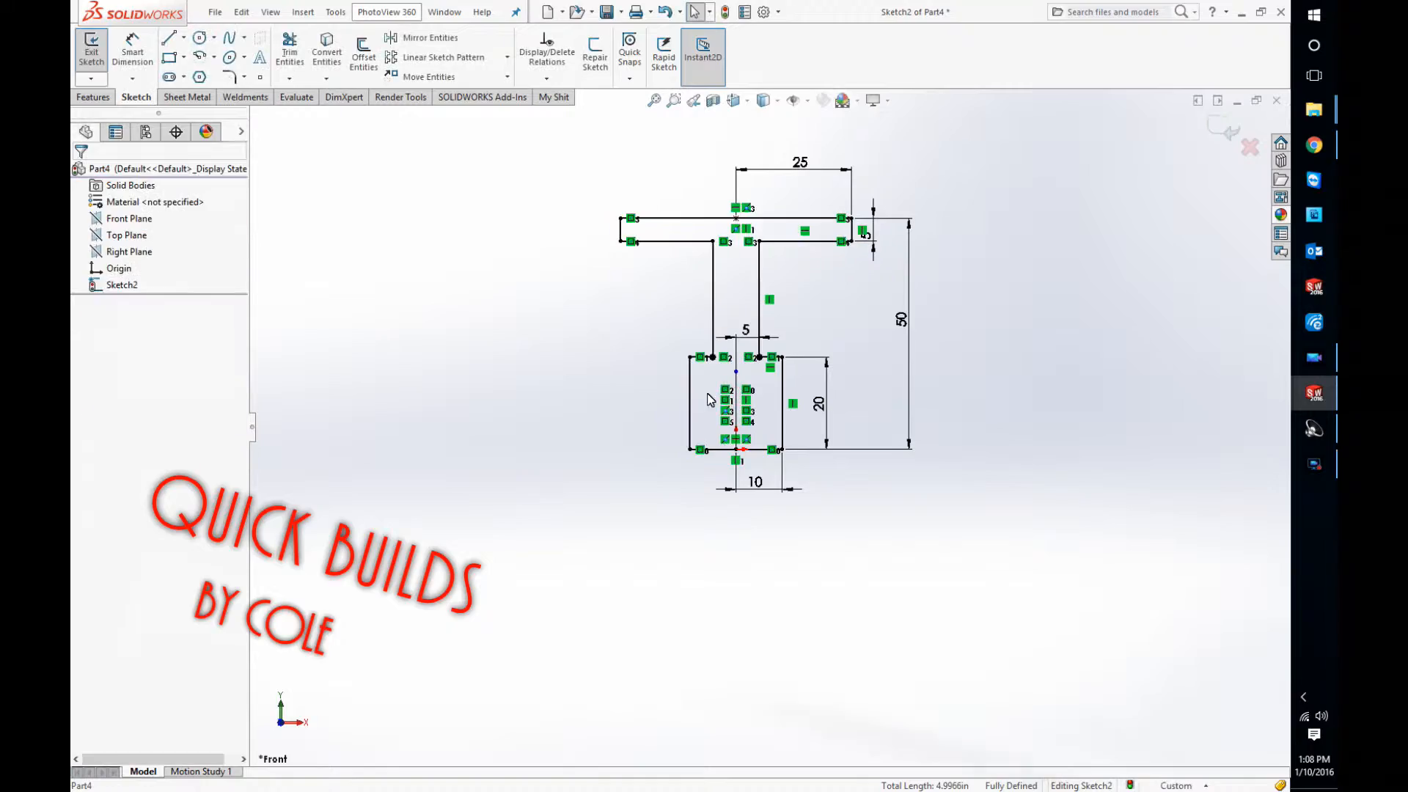
{"action": "left_click", "coordinate": [145, 56]}
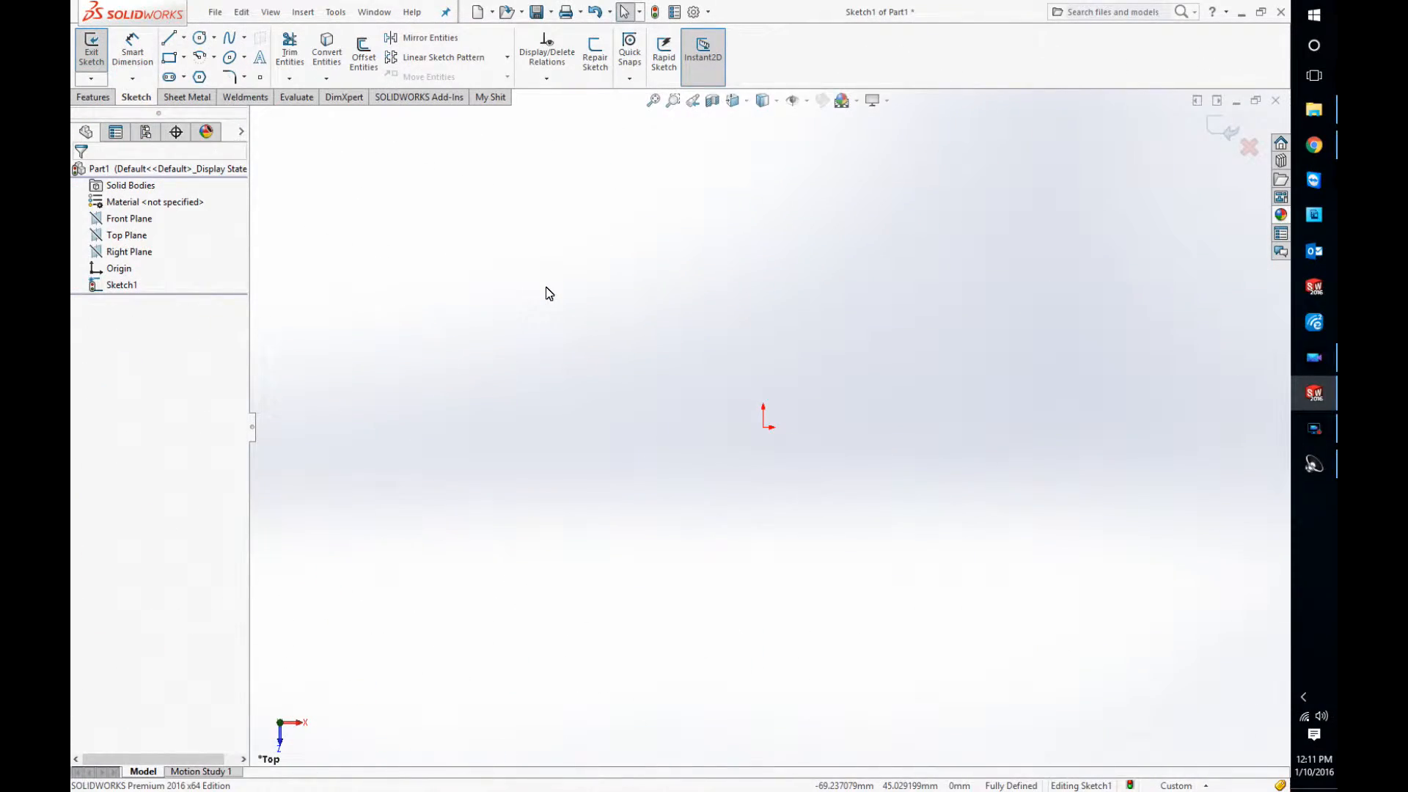
Step: Sketch a stepped open half profile of horizontal and vertical lines, about 65 mm tall and 28 mm wide at the top, ending at the origin
{"action": "left_click", "coordinate": [168, 38]}
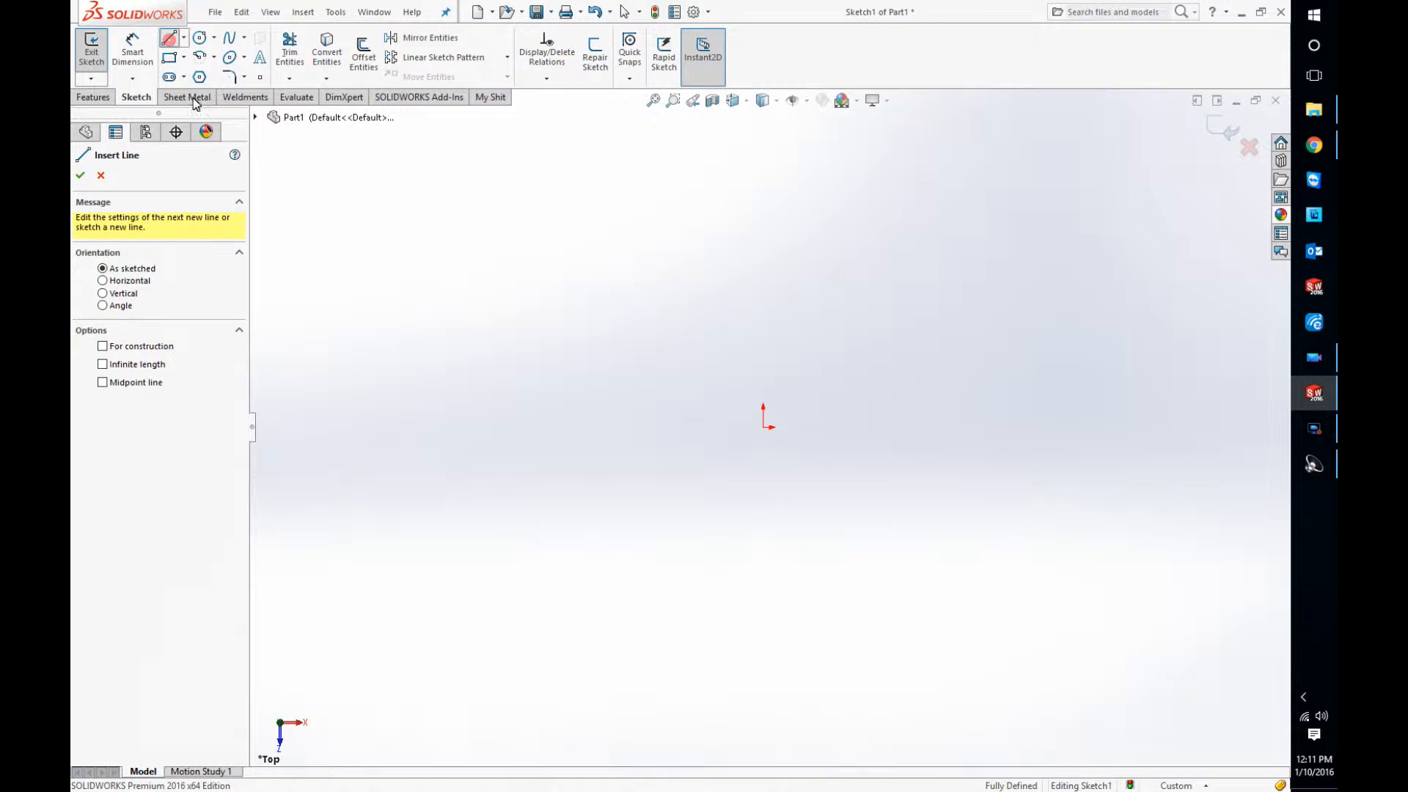
{"action": "left_click", "coordinate": [762, 221]}
{"action": "left_click", "coordinate": [876, 221]}
{"action": "left_click", "coordinate": [877, 262]}
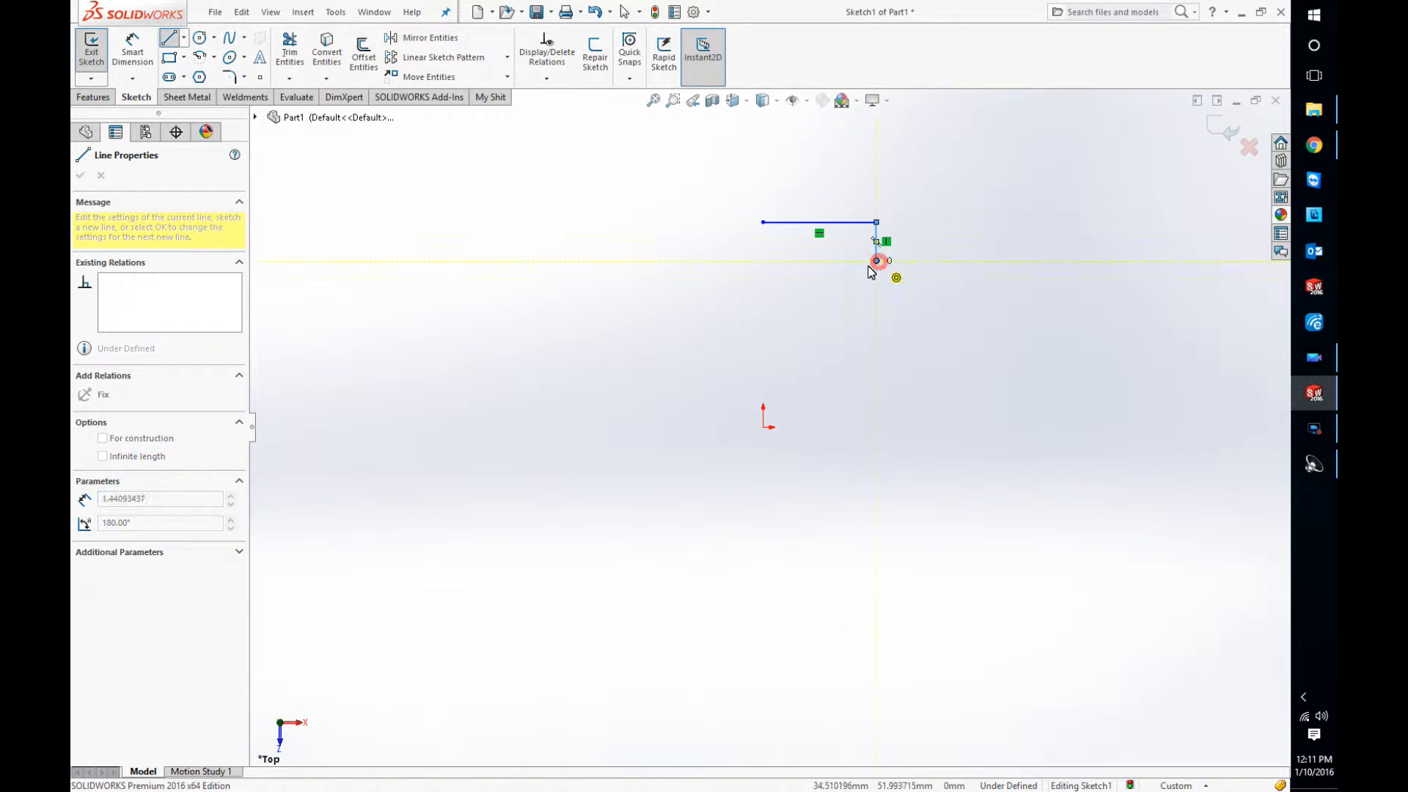
{"action": "left_click", "coordinate": [813, 260]}
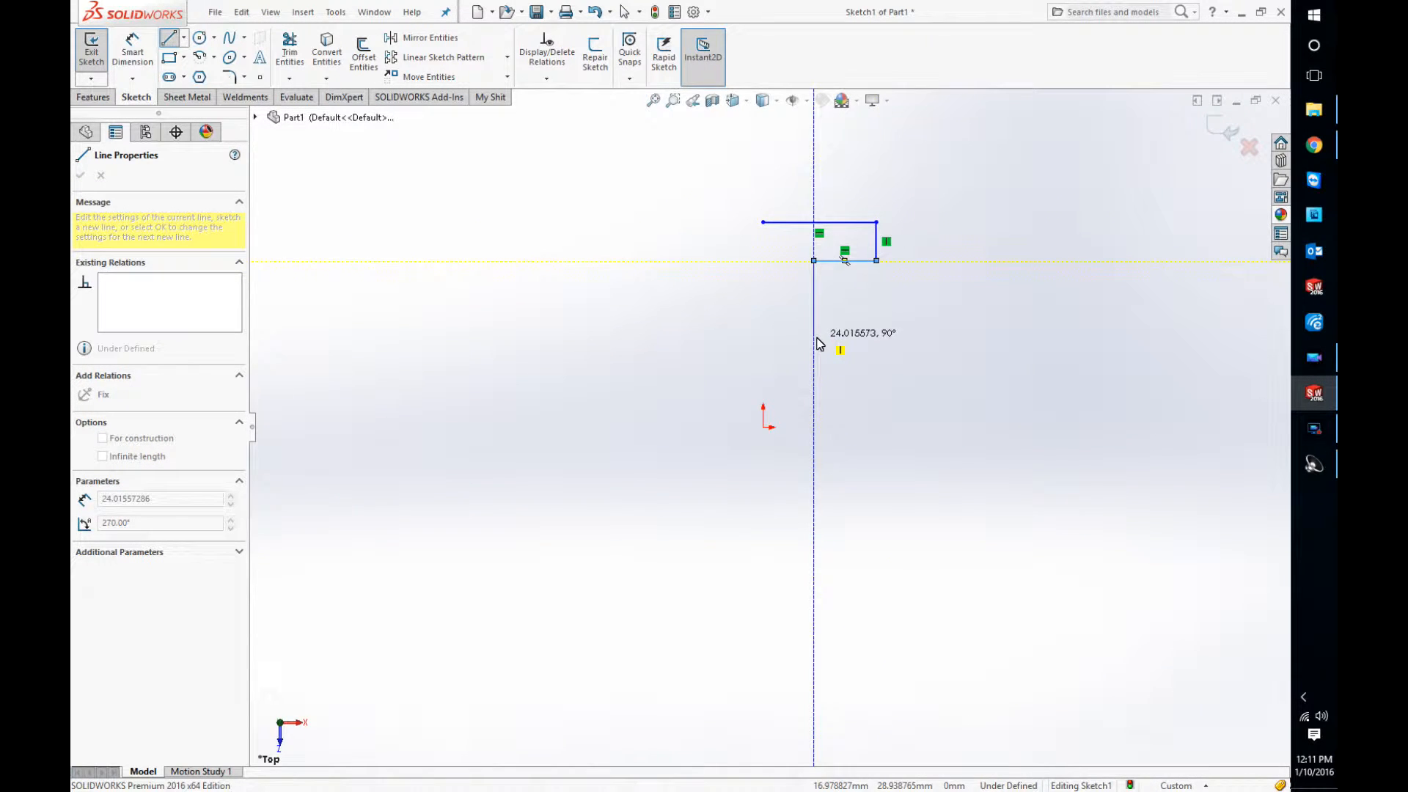
{"action": "left_click", "coordinate": [814, 346]}
{"action": "left_click", "coordinate": [837, 346]}
{"action": "left_click", "coordinate": [836, 427]}
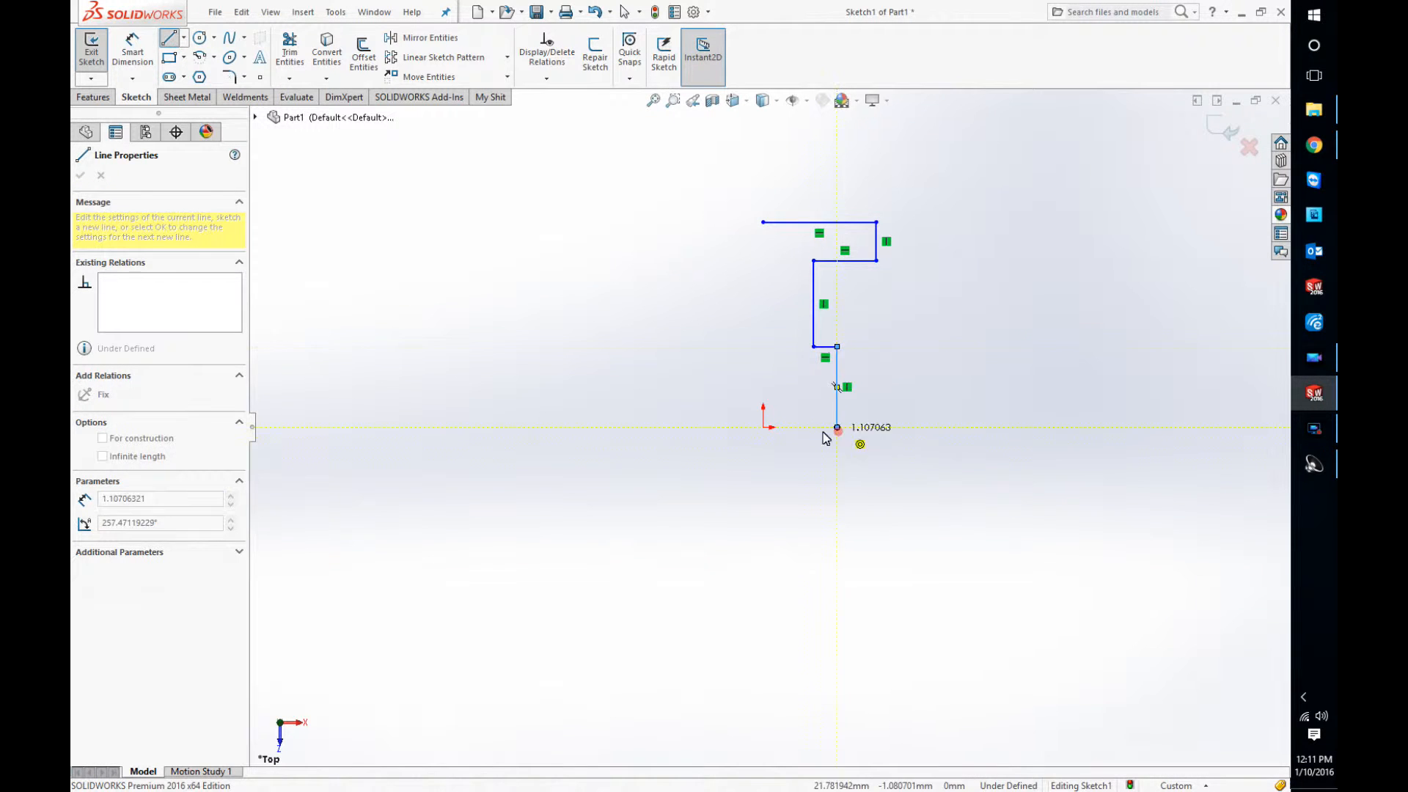
{"action": "left_click", "coordinate": [763, 431]}
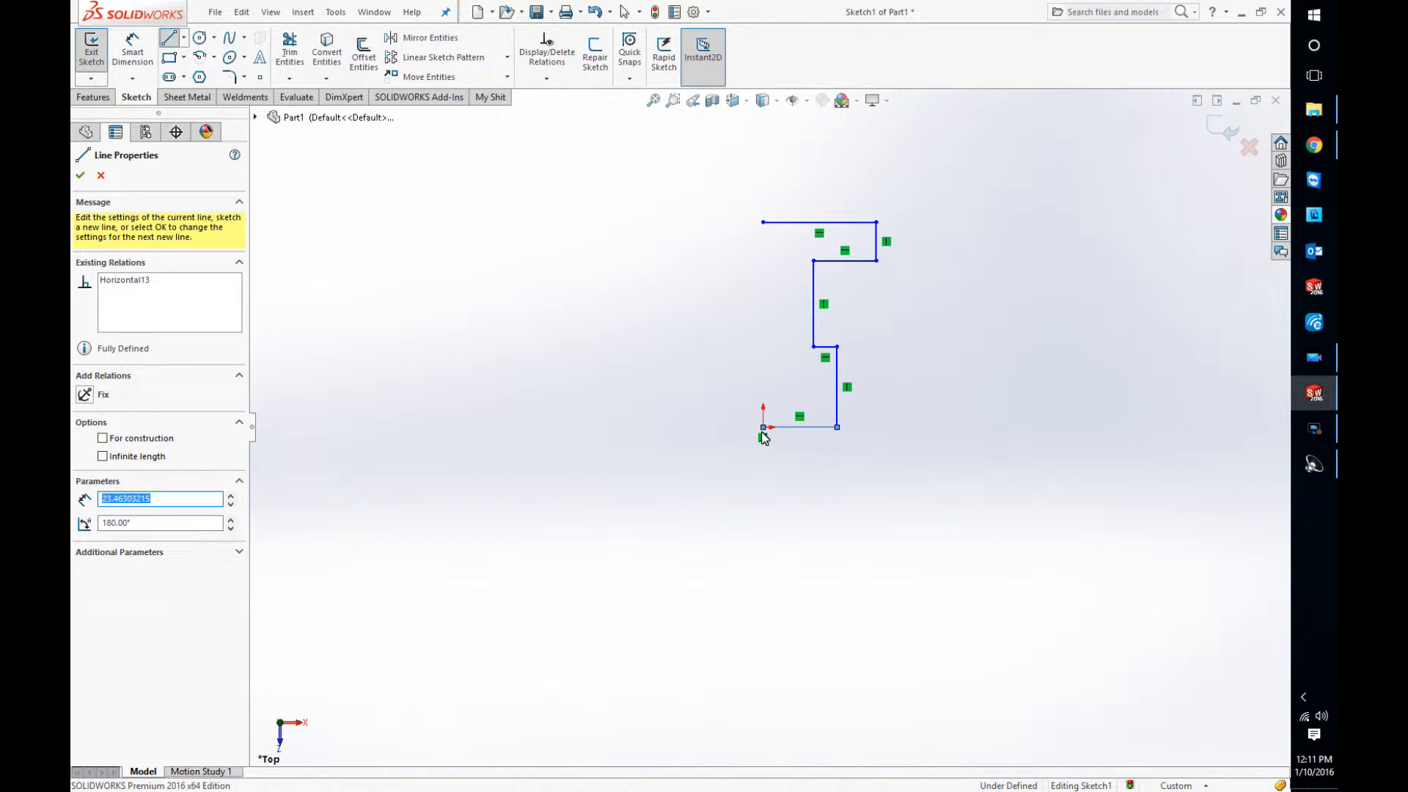
{"action": "key", "text": "Escape"}
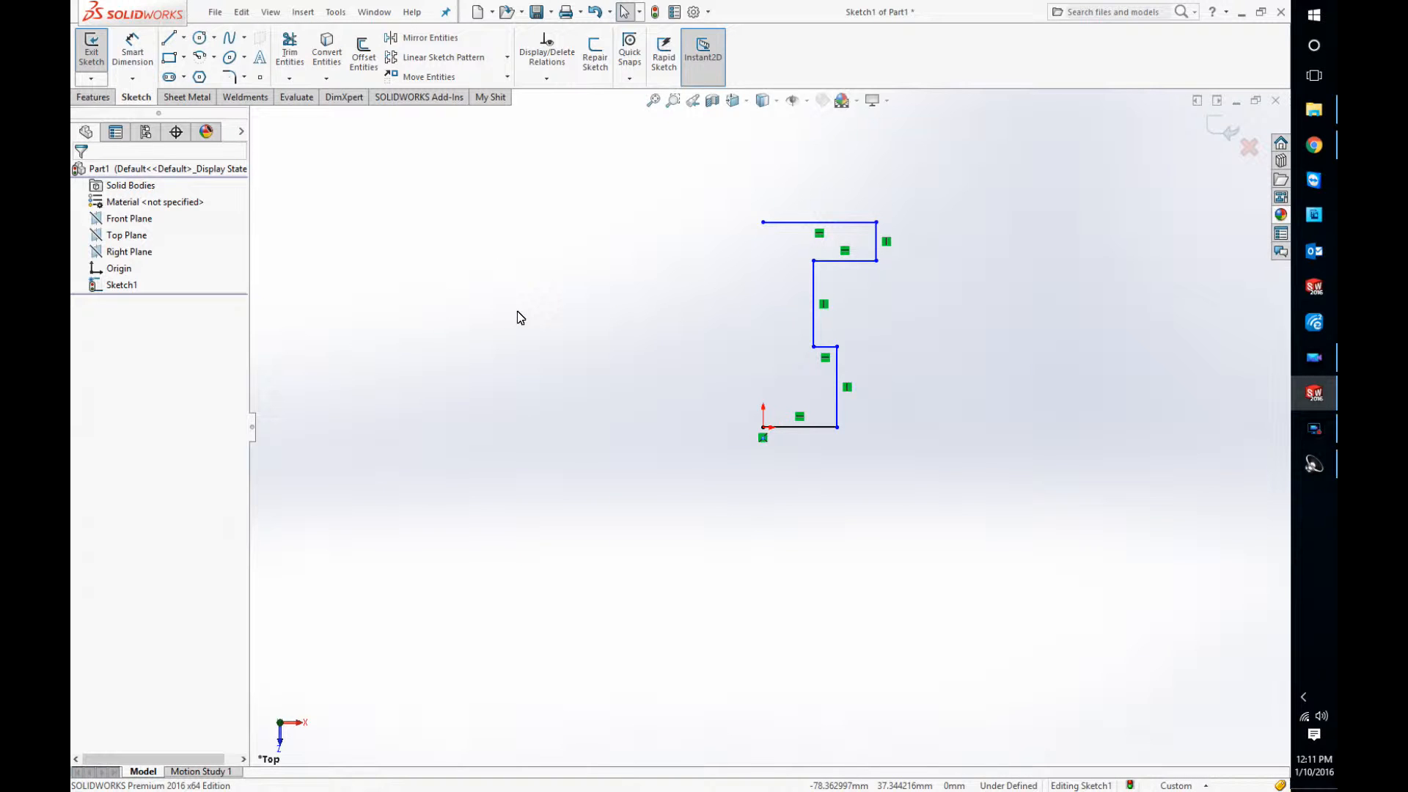
Step: Sketch a vertical line about 44 mm long up from the origin and convert it to construction geometry
{"action": "key", "text": "l"}
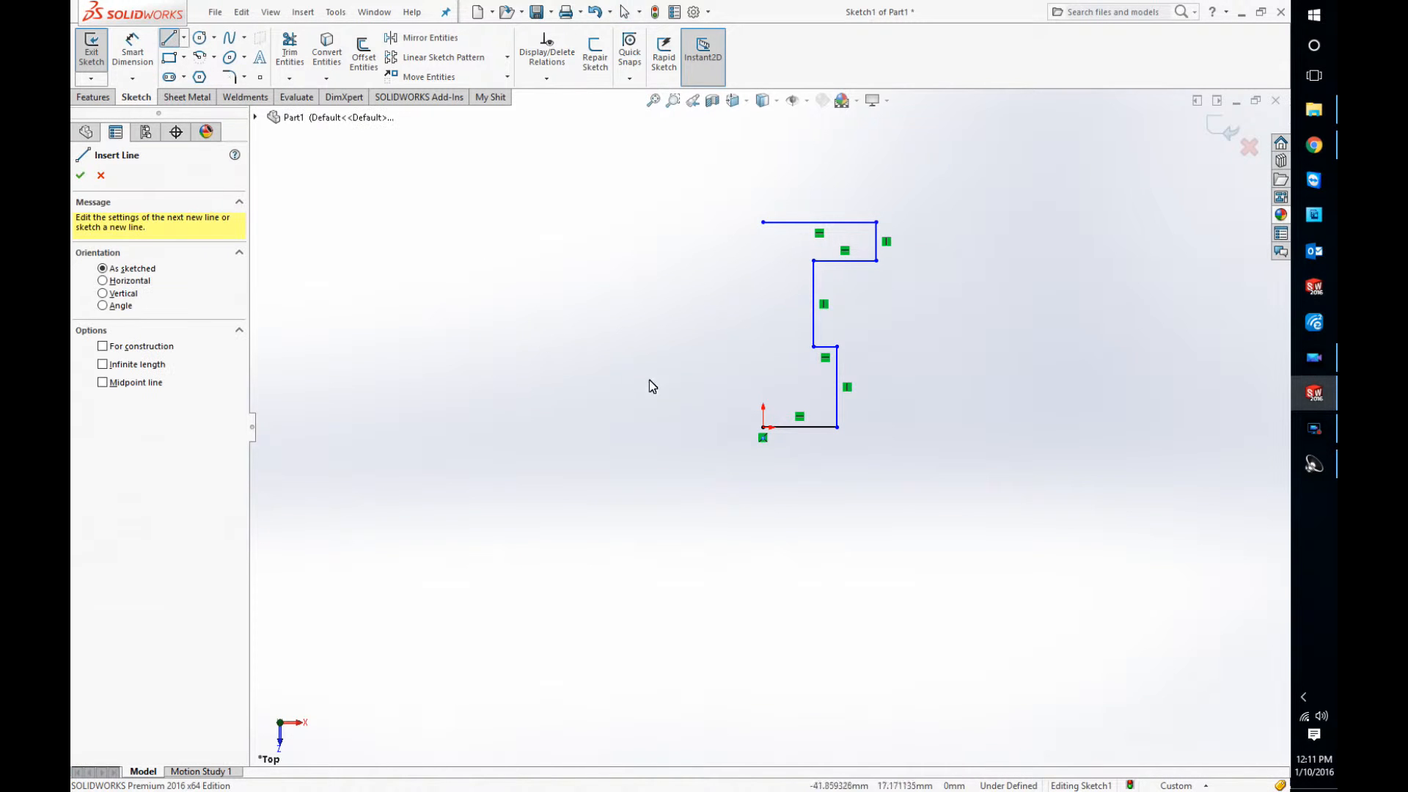
{"action": "left_click", "coordinate": [763, 427]}
{"action": "left_click", "coordinate": [764, 288]}
{"action": "key", "text": "Escape"}
{"action": "key", "text": "Escape"}
{"action": "left_click", "coordinate": [764, 314]}
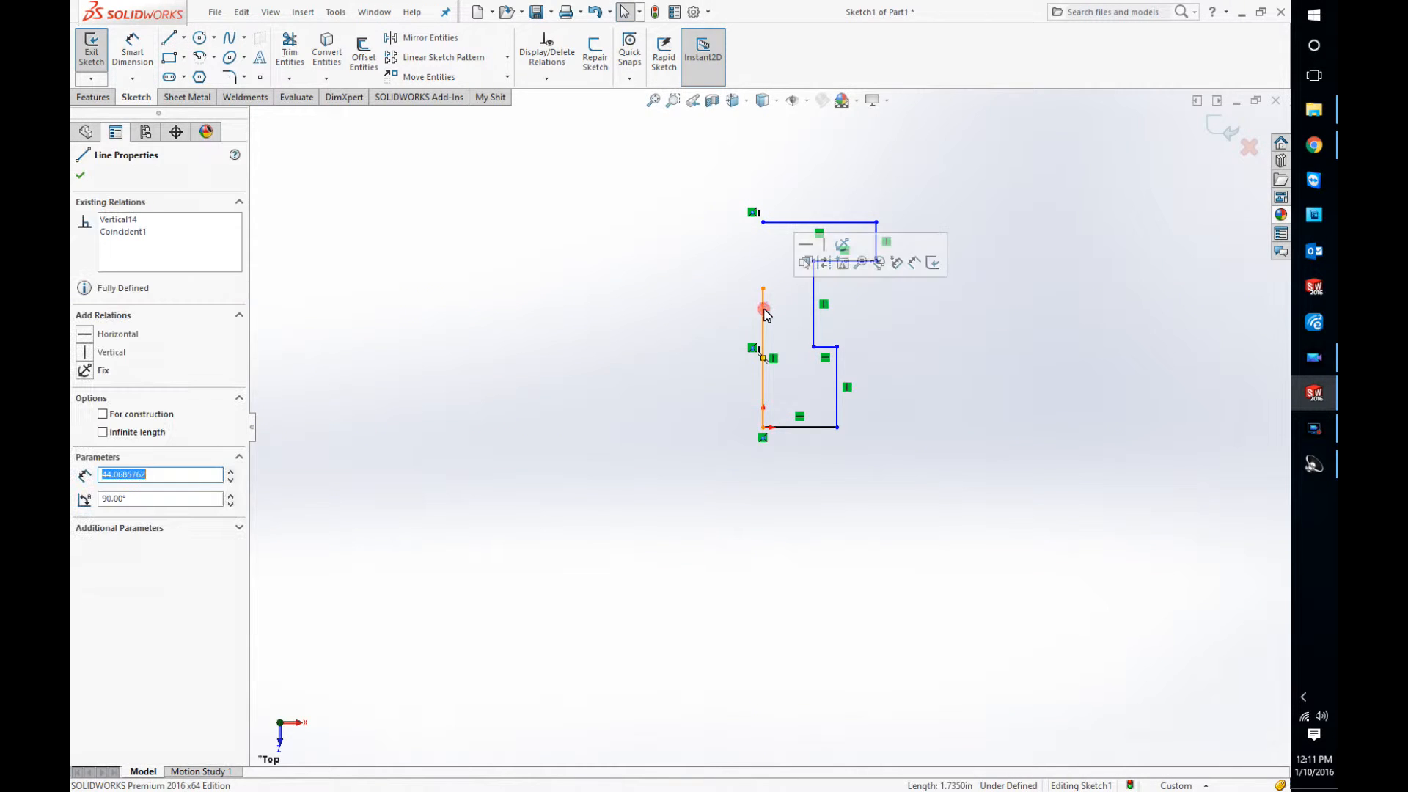
{"action": "left_click", "coordinate": [825, 264]}
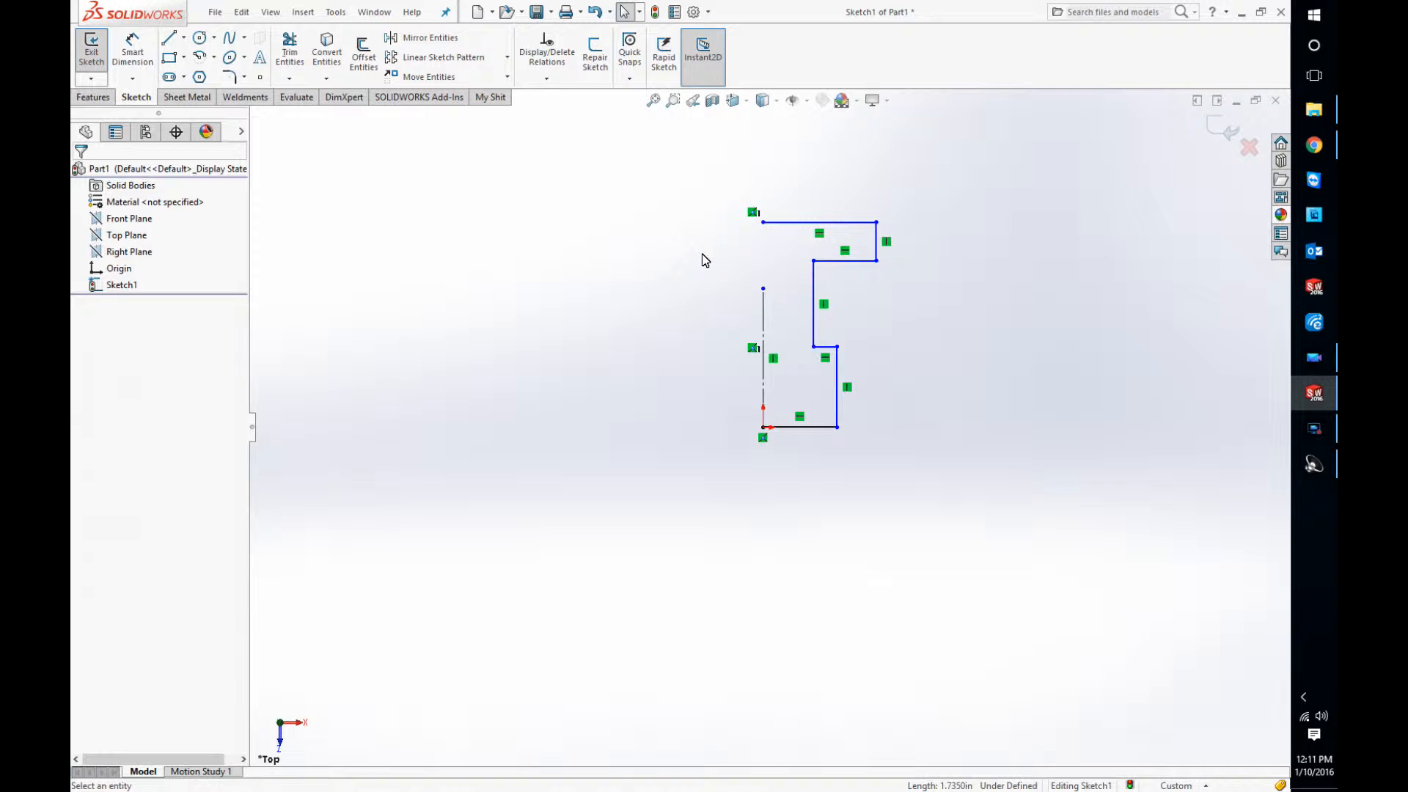
Step: Add a vertical relation between the free endpoint of the top line and the origin
{"action": "key", "text": "d"}
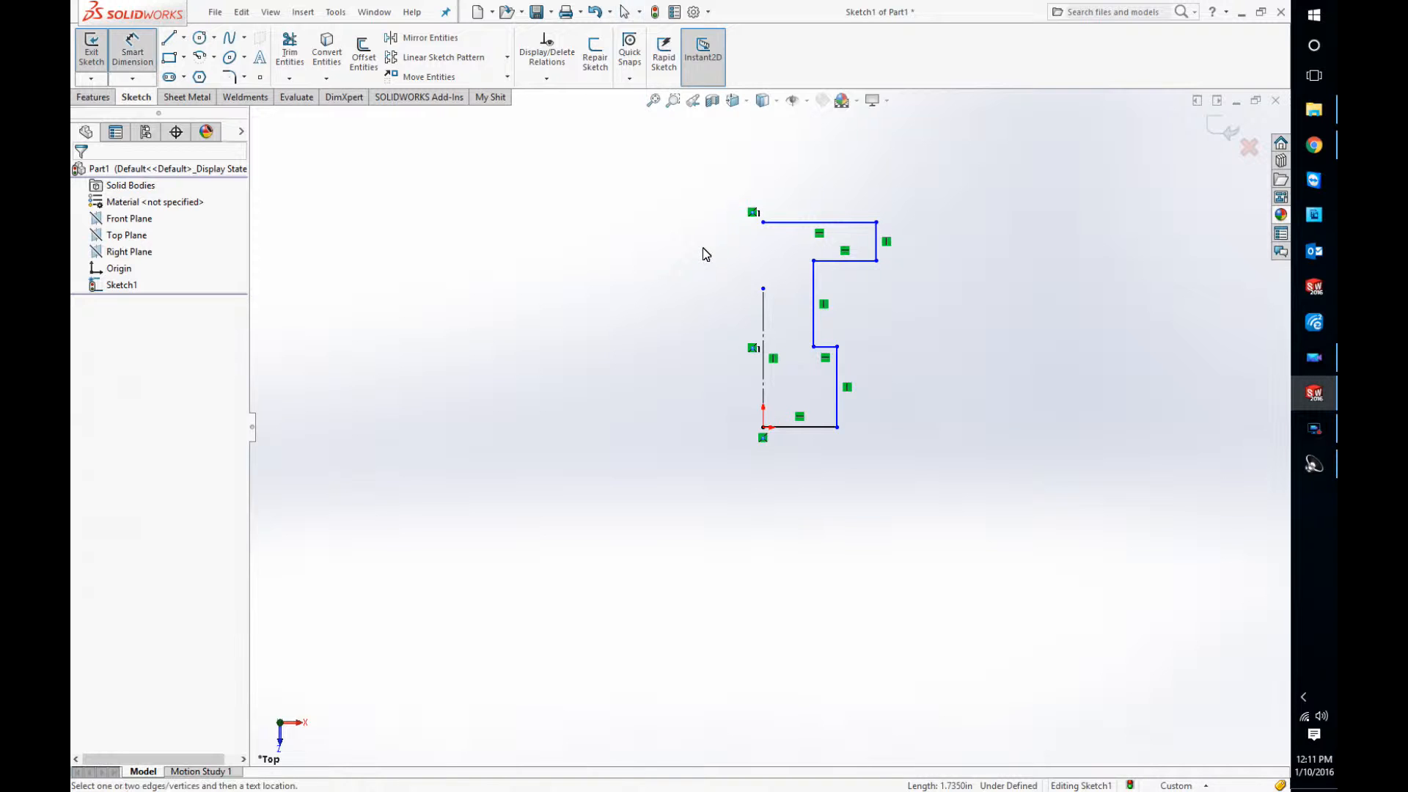
{"action": "key", "text": "Escape"}
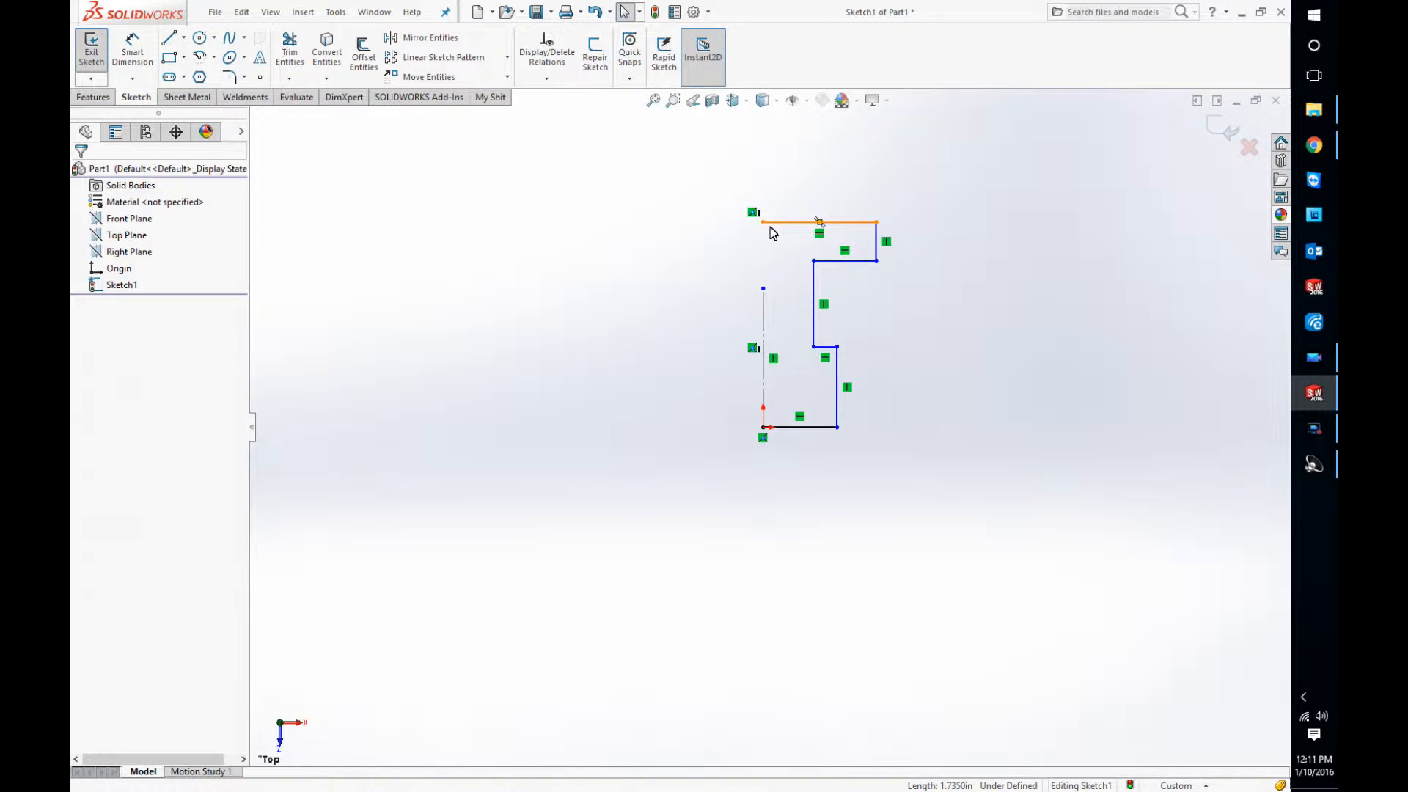
{"action": "left_click", "coordinate": [764, 222]}
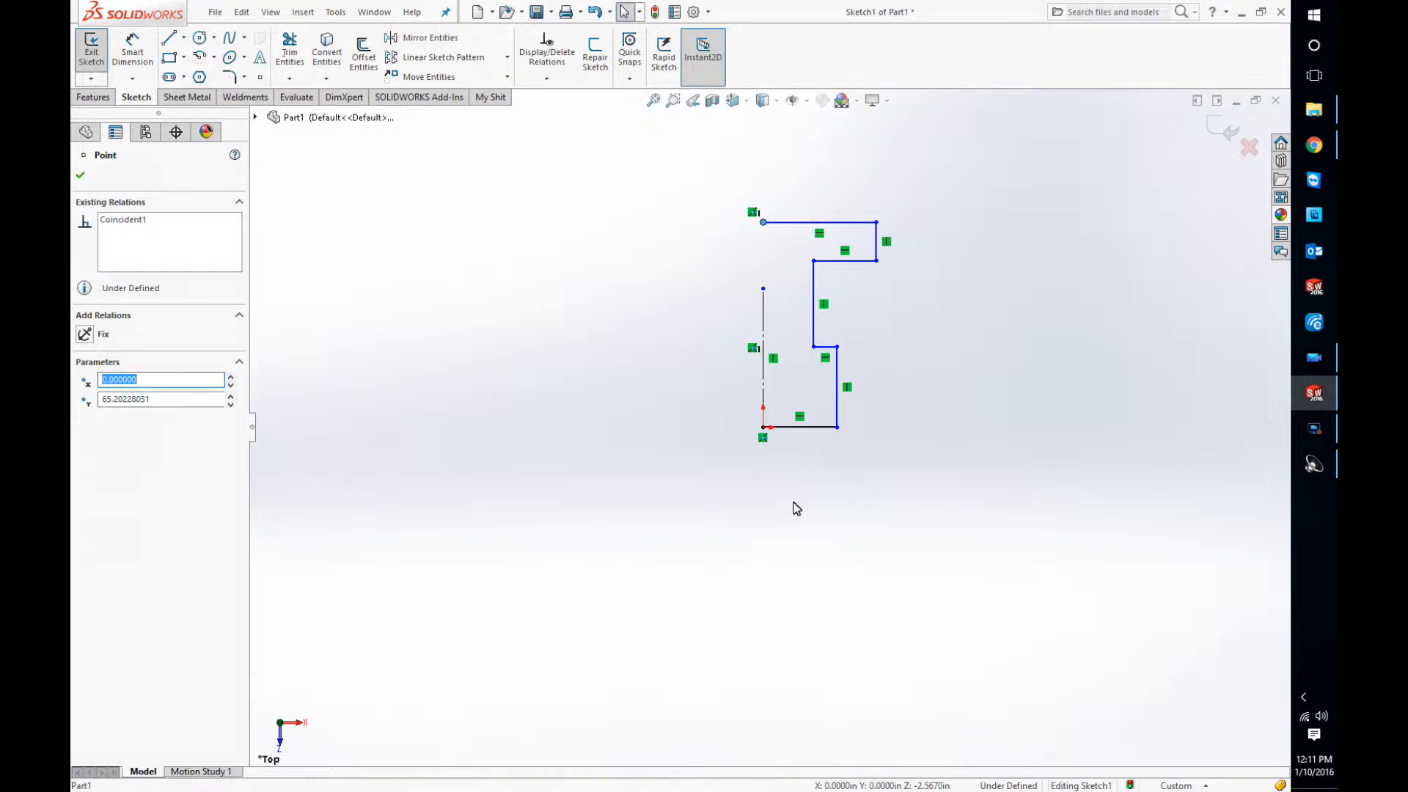
{"action": "left_click", "coordinate": [763, 427], "text": "ctrl"}
{"action": "left_click", "coordinate": [822, 364]}
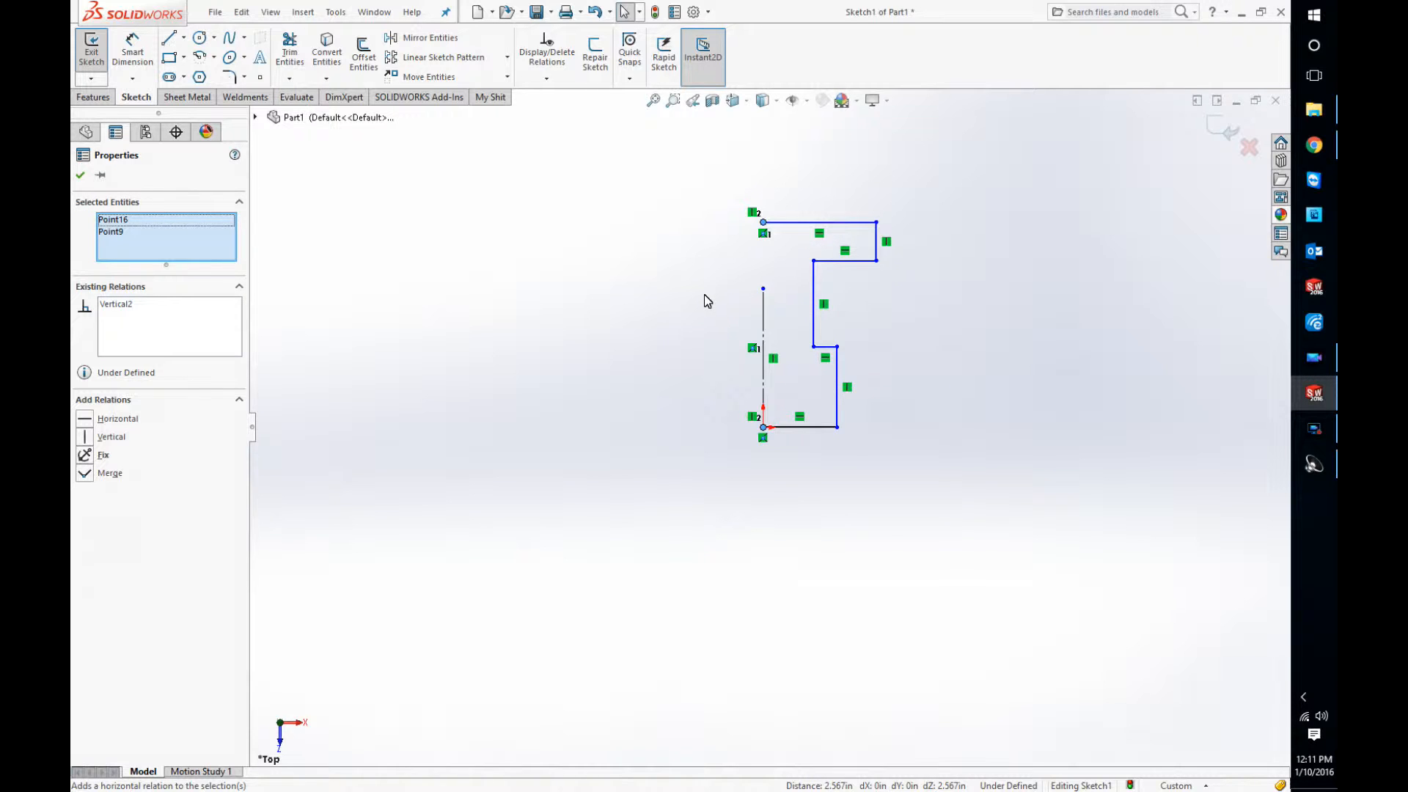
Step: Dimension the profile's overall height from the origin to the top line's endpoint as 50 mm
{"action": "right_click_drag", "start_coordinate": [704, 295], "coordinate": [730, 234]}
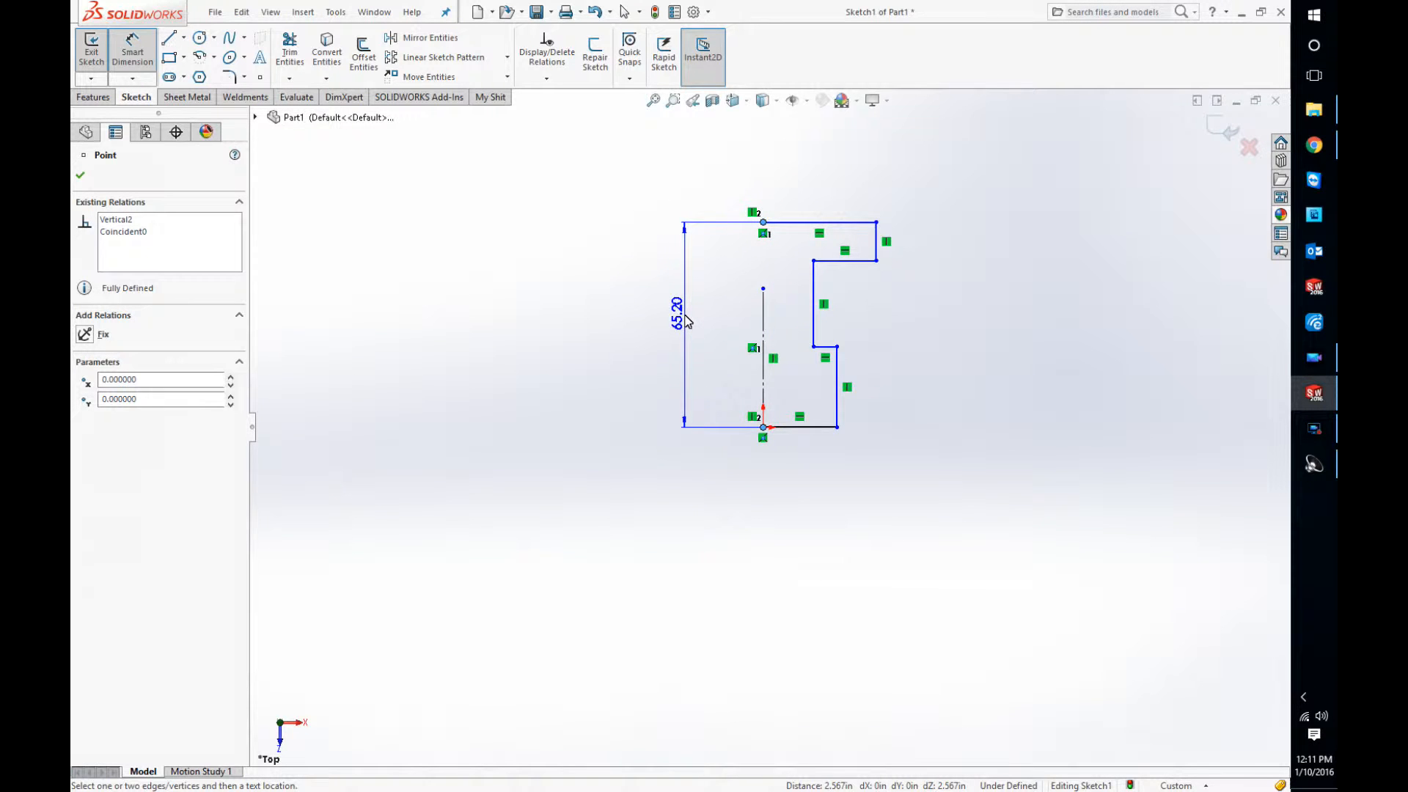
{"action": "left_click", "coordinate": [684, 320]}
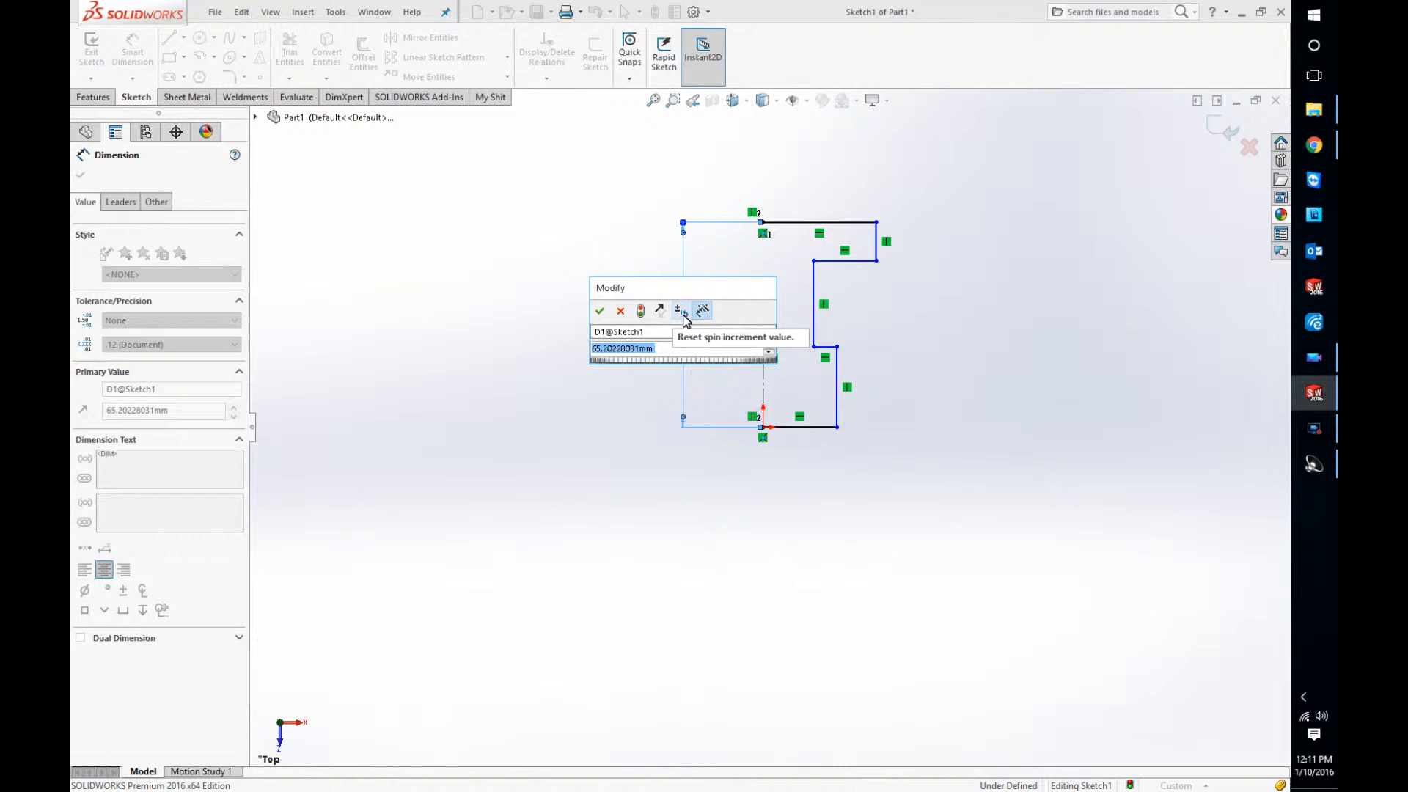
{"action": "type", "text": "50"}
{"action": "key", "text": "Return"}
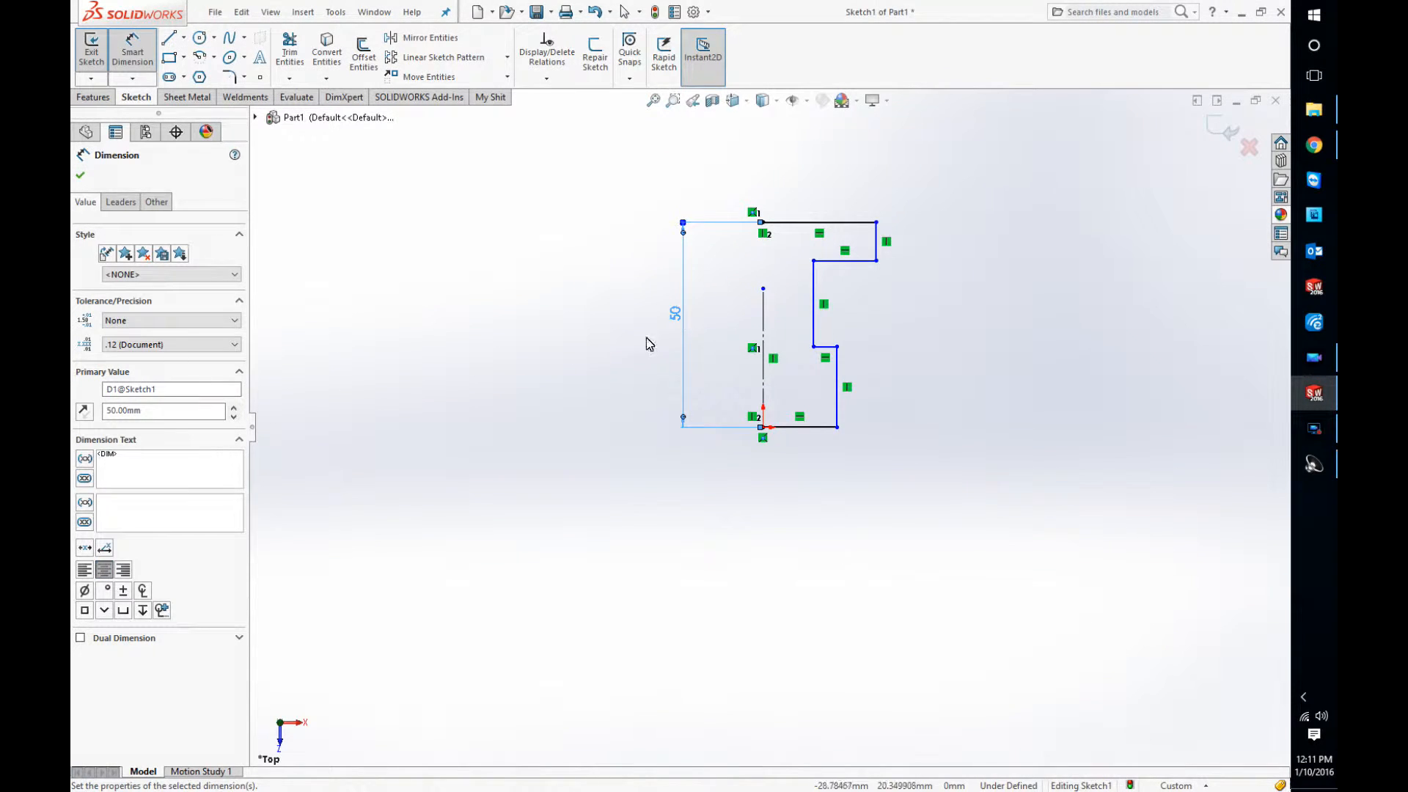
Step: Dimension the top line as 25 mm wide and the short vertical edge below its outer end as 5 mm
{"action": "left_click", "coordinate": [791, 222]}
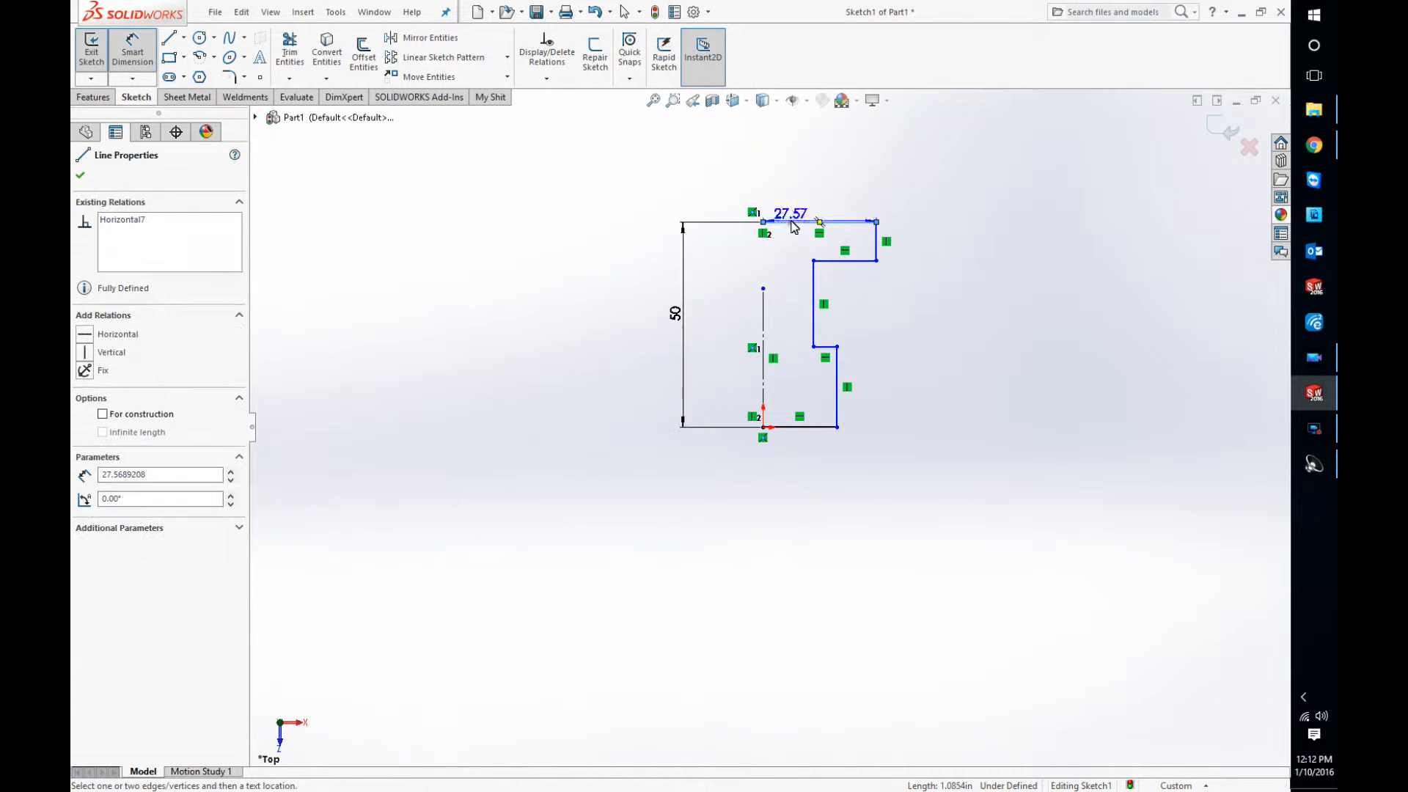
{"action": "left_click", "coordinate": [803, 184]}
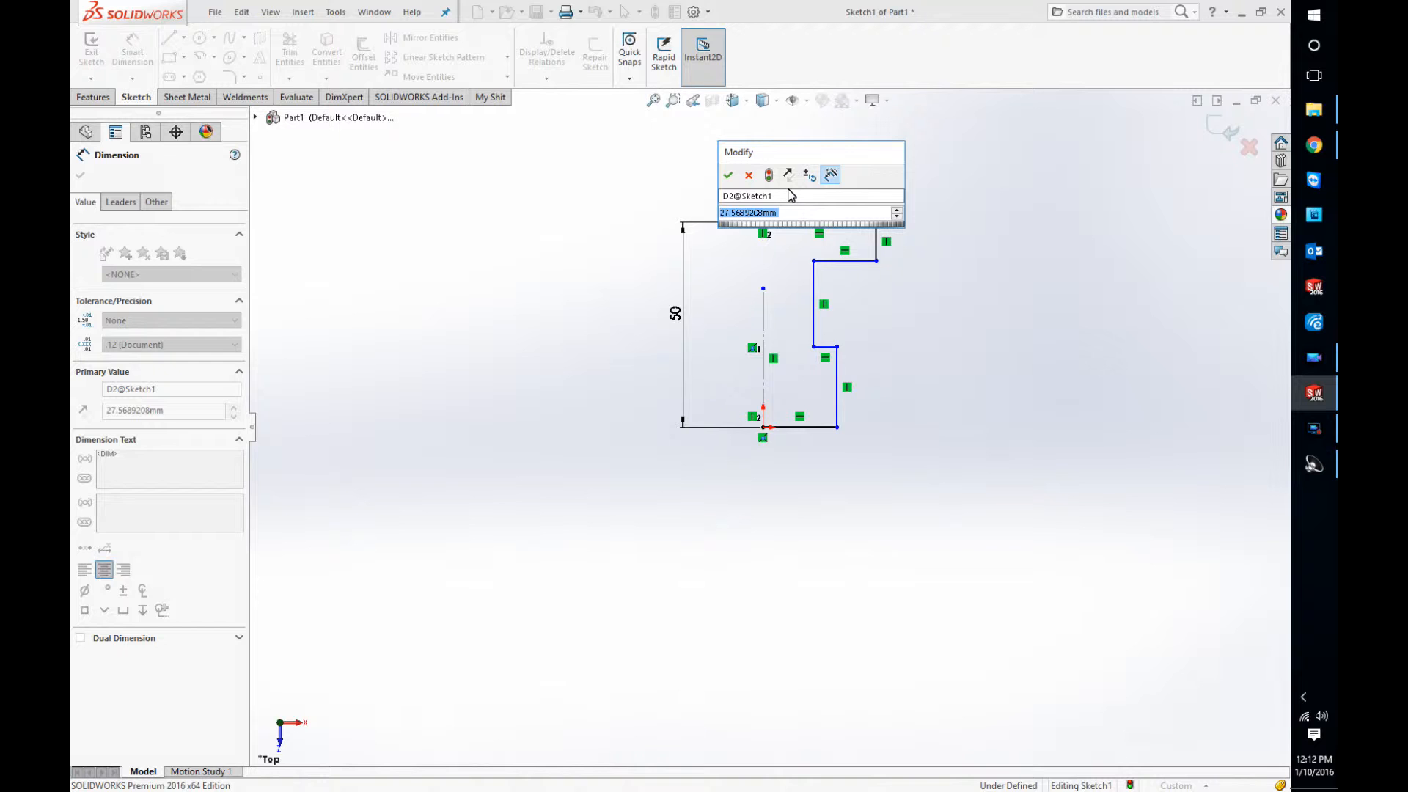
{"action": "type", "text": "25"}
{"action": "key", "text": "Return"}
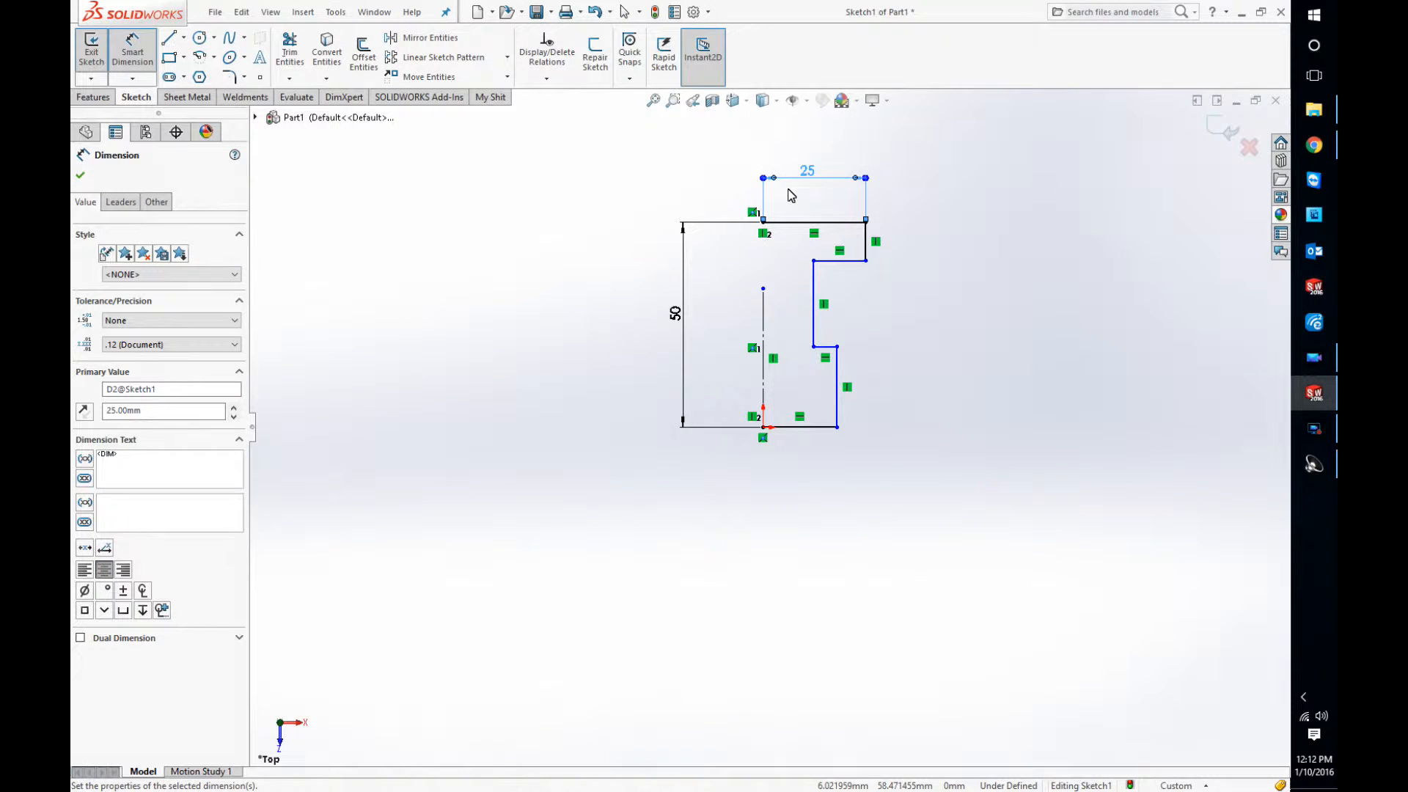
{"action": "left_click", "coordinate": [866, 240]}
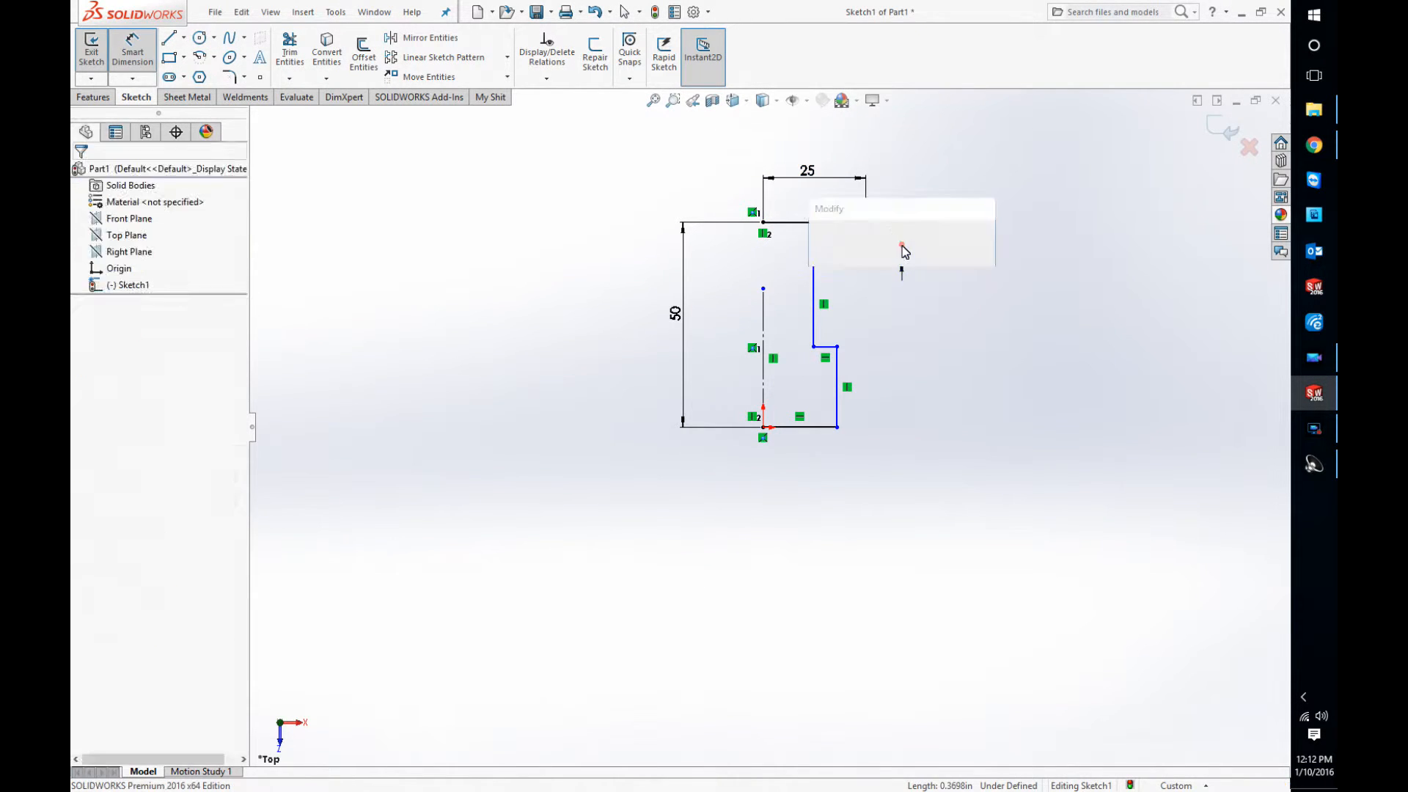
{"action": "left_click", "coordinate": [898, 248]}
{"action": "type", "text": "5"}
{"action": "key", "text": "Return"}
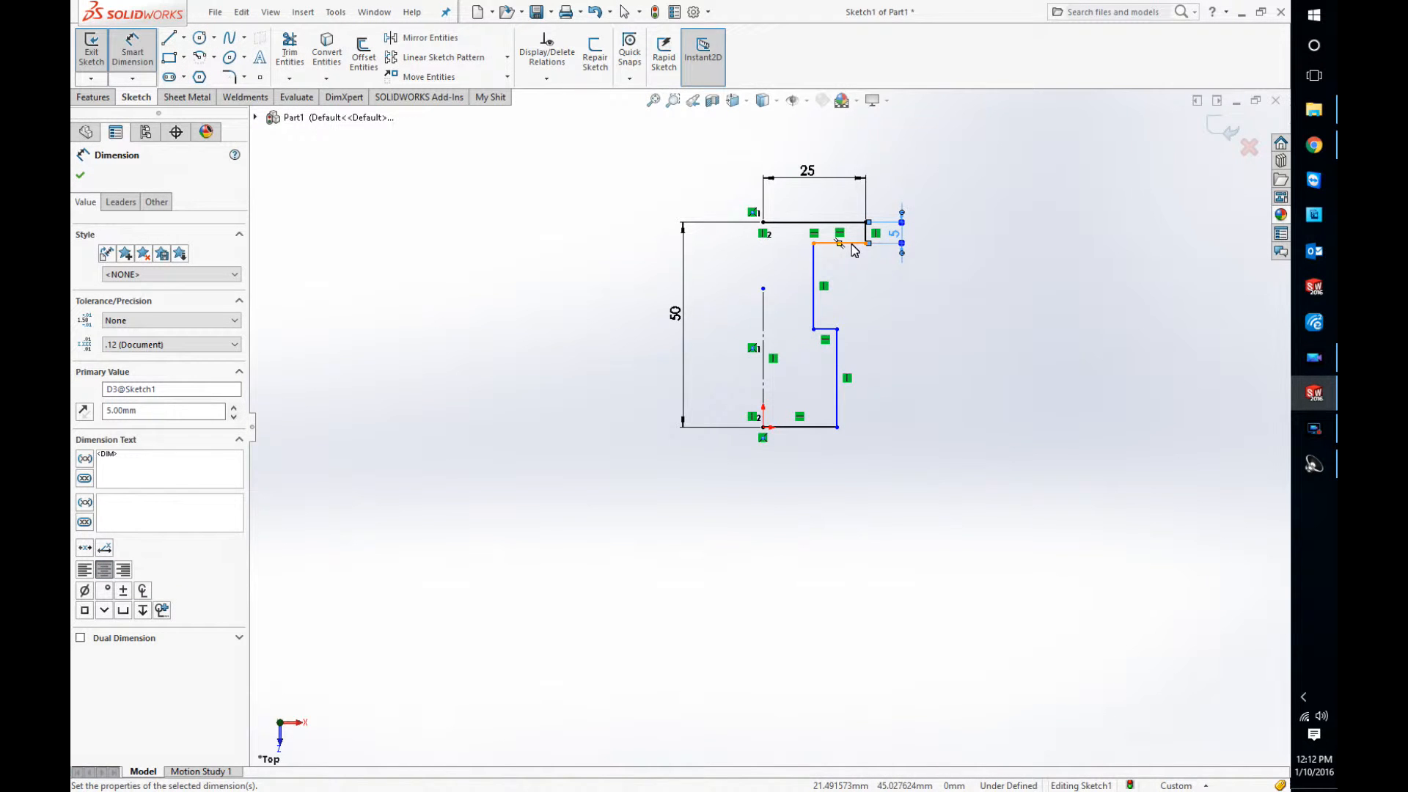
Step: Dimension the base line at the origin as 10 mm long
{"action": "left_click", "coordinate": [807, 427]}
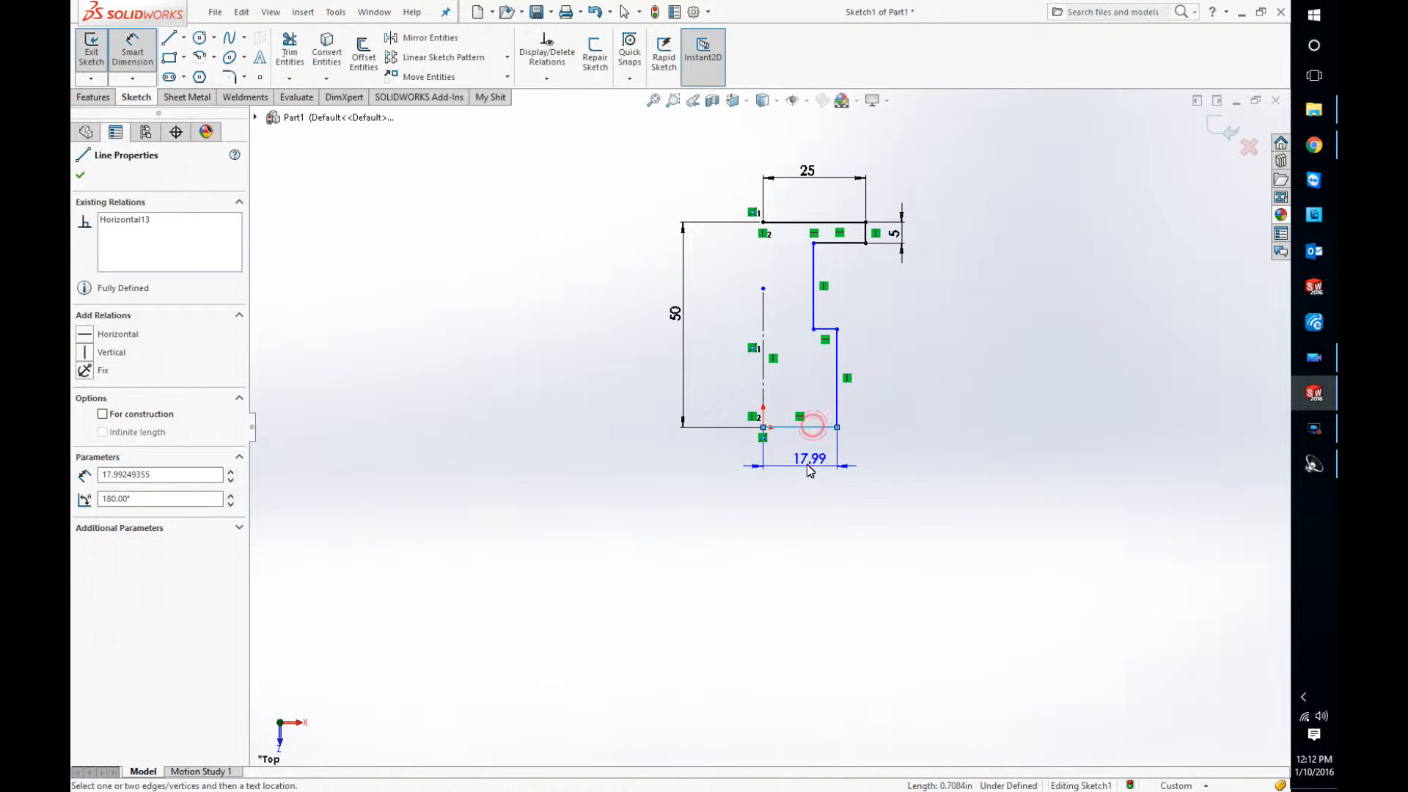
{"action": "left_click", "coordinate": [805, 466]}
{"action": "type", "text": "10"}
{"action": "key", "text": "Return"}
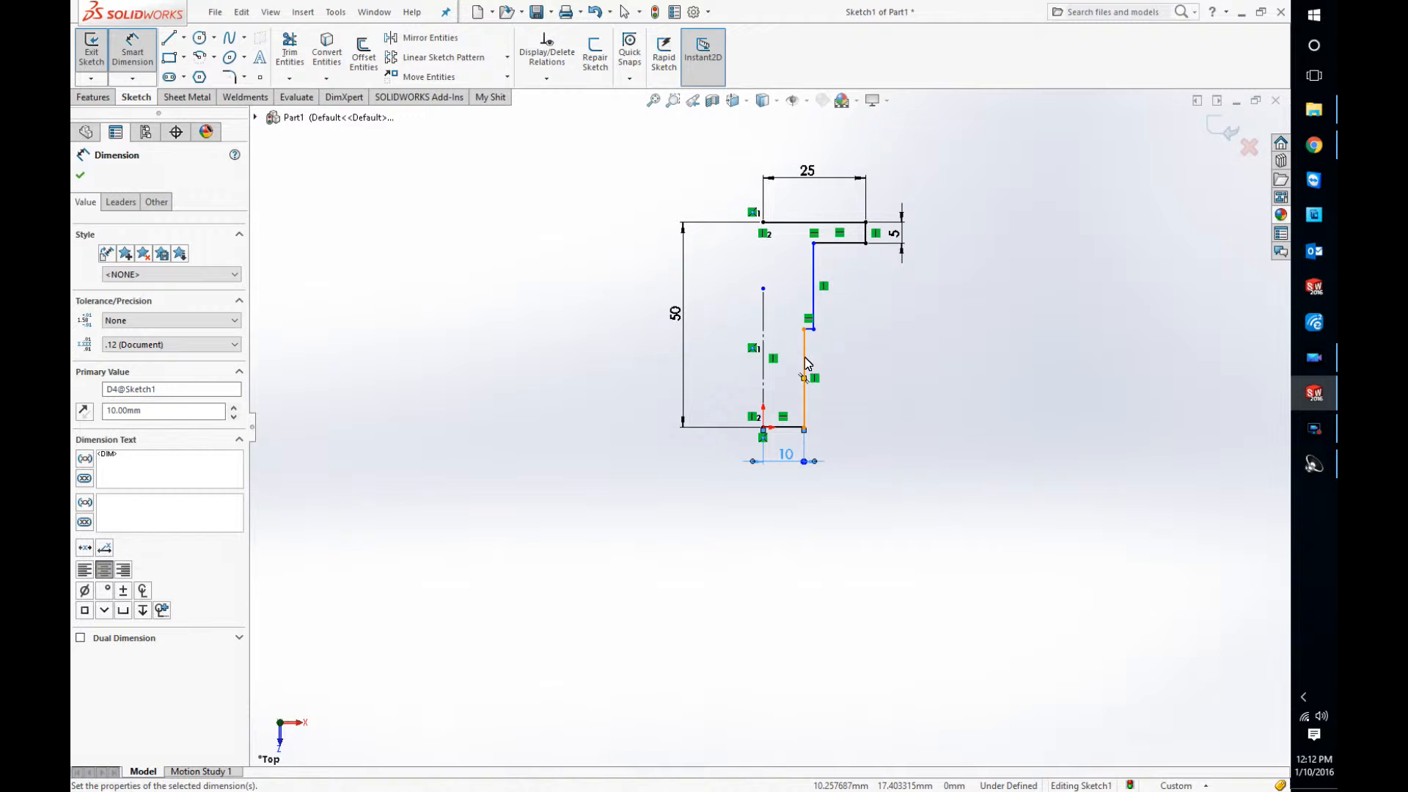
Step: Move the vertical neck line inward to about 3.4 mm from the centerline
{"action": "key", "text": "Escape"}
{"action": "left_click_drag", "start_coordinate": [814, 278], "coordinate": [778, 275]}
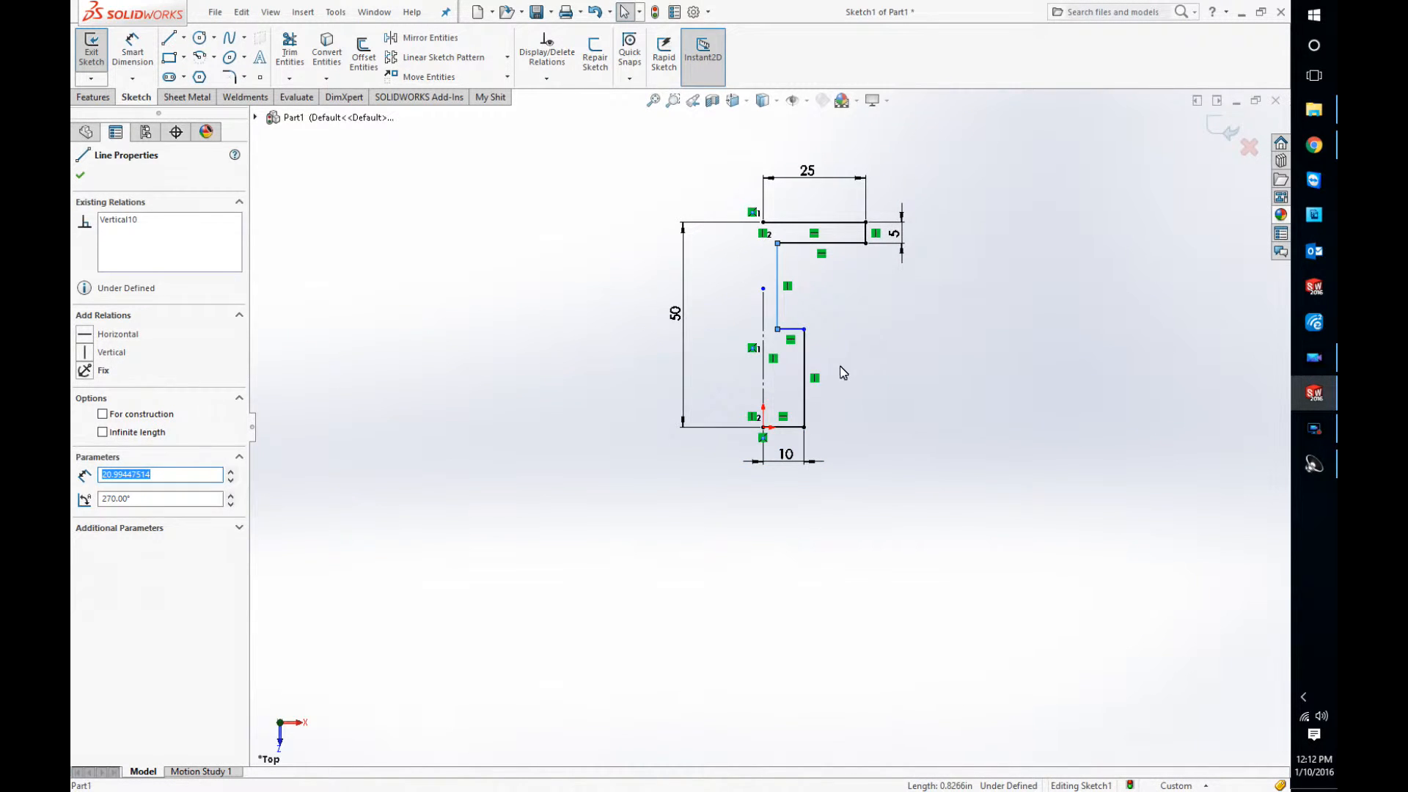
{"action": "left_click", "coordinate": [840, 367]}
Step: Dimension the distance between the vertical neck line and the centerline as 5 mm
{"action": "right_click_drag", "start_coordinate": [834, 359], "coordinate": [829, 319]}
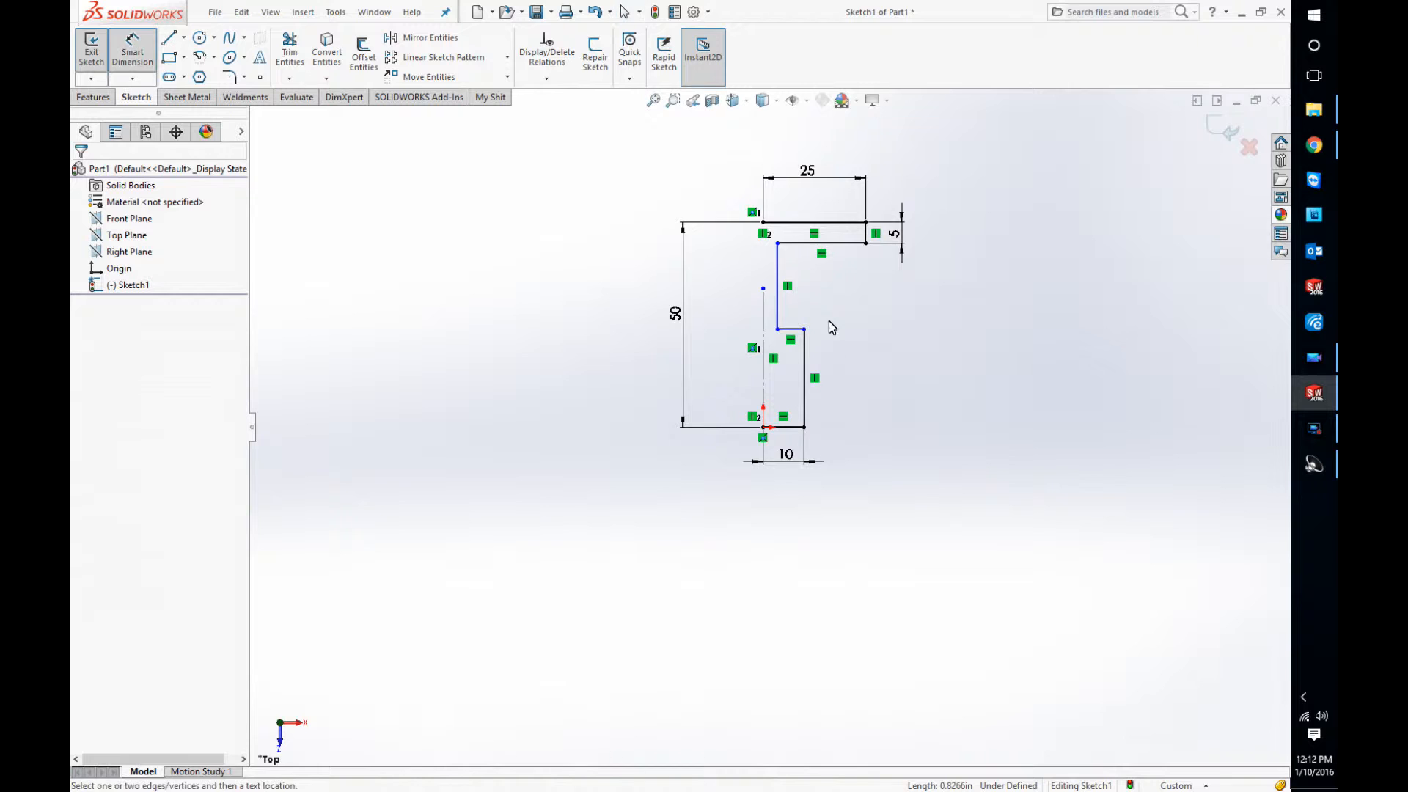
{"action": "left_click", "coordinate": [801, 245]}
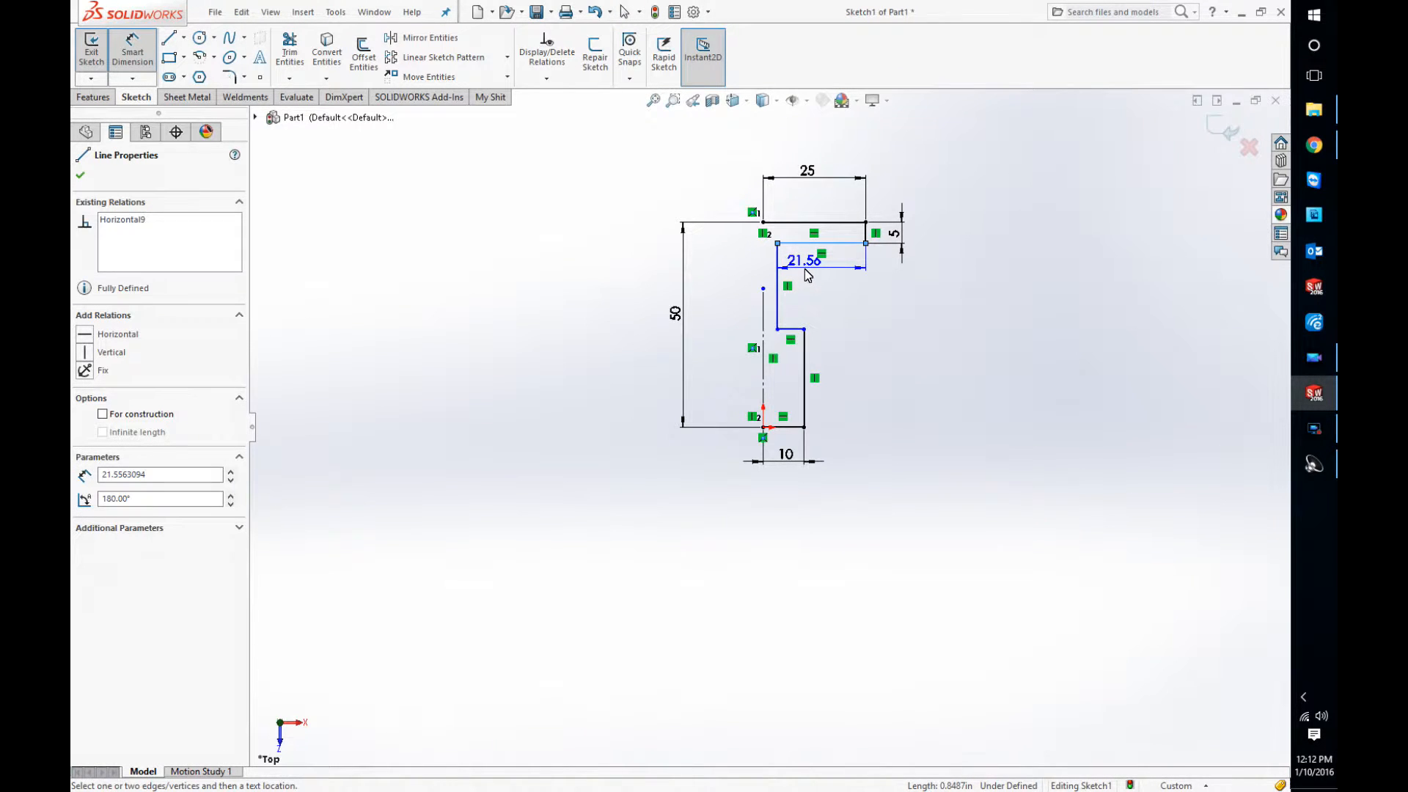
{"action": "key", "text": "Escape"}
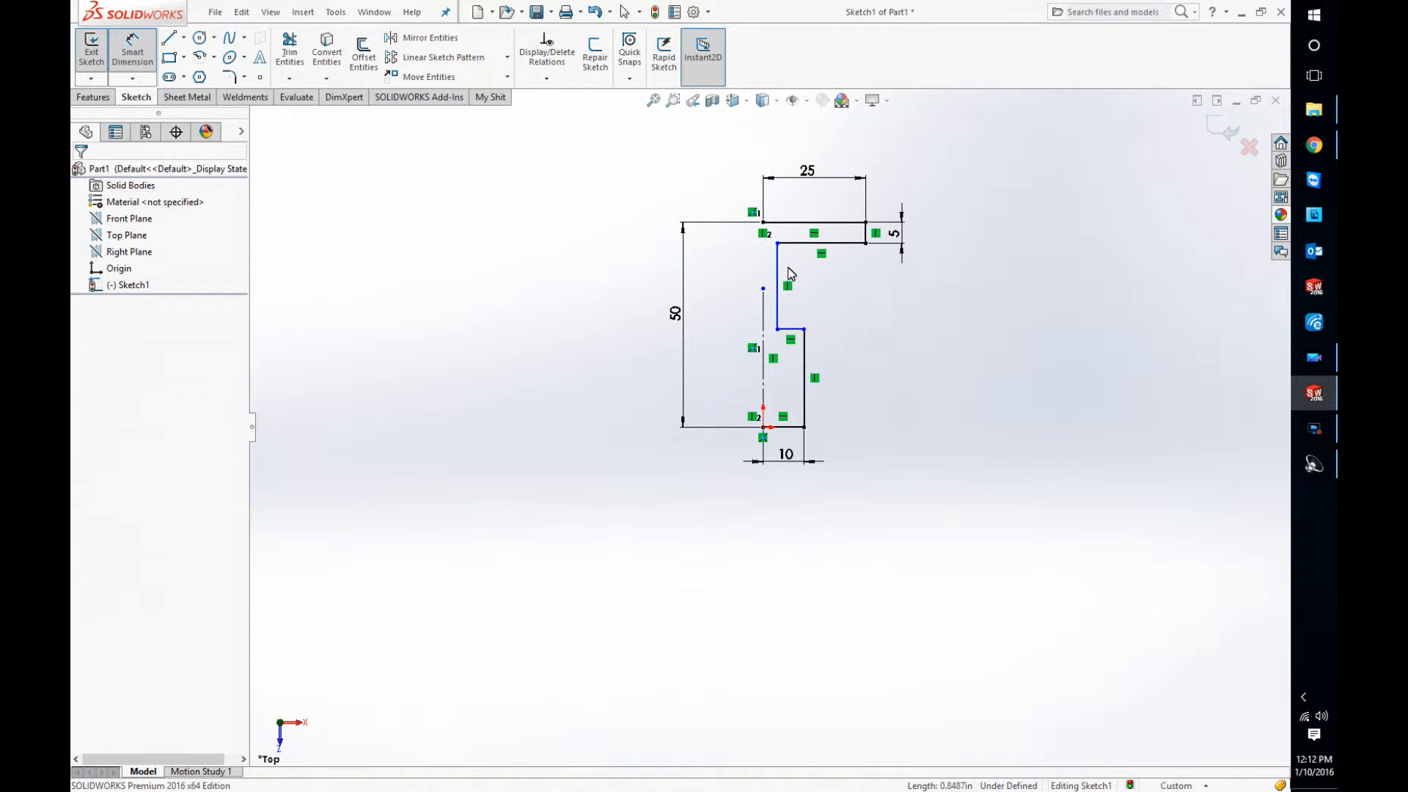
{"action": "left_click", "coordinate": [778, 317]}
{"action": "left_click", "coordinate": [765, 312]}
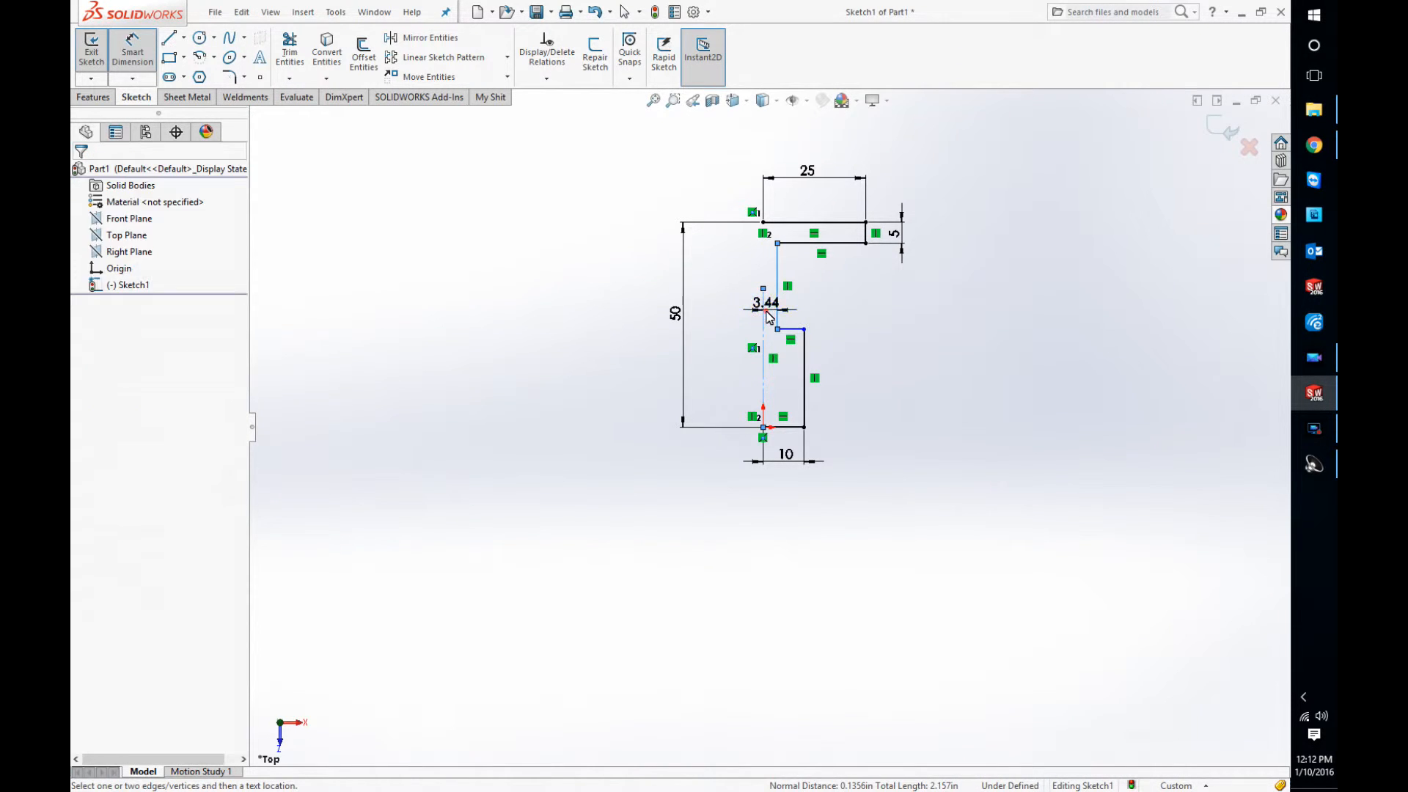
{"action": "left_click", "coordinate": [767, 315]}
{"action": "type", "text": "5"}
{"action": "key", "text": "Return"}
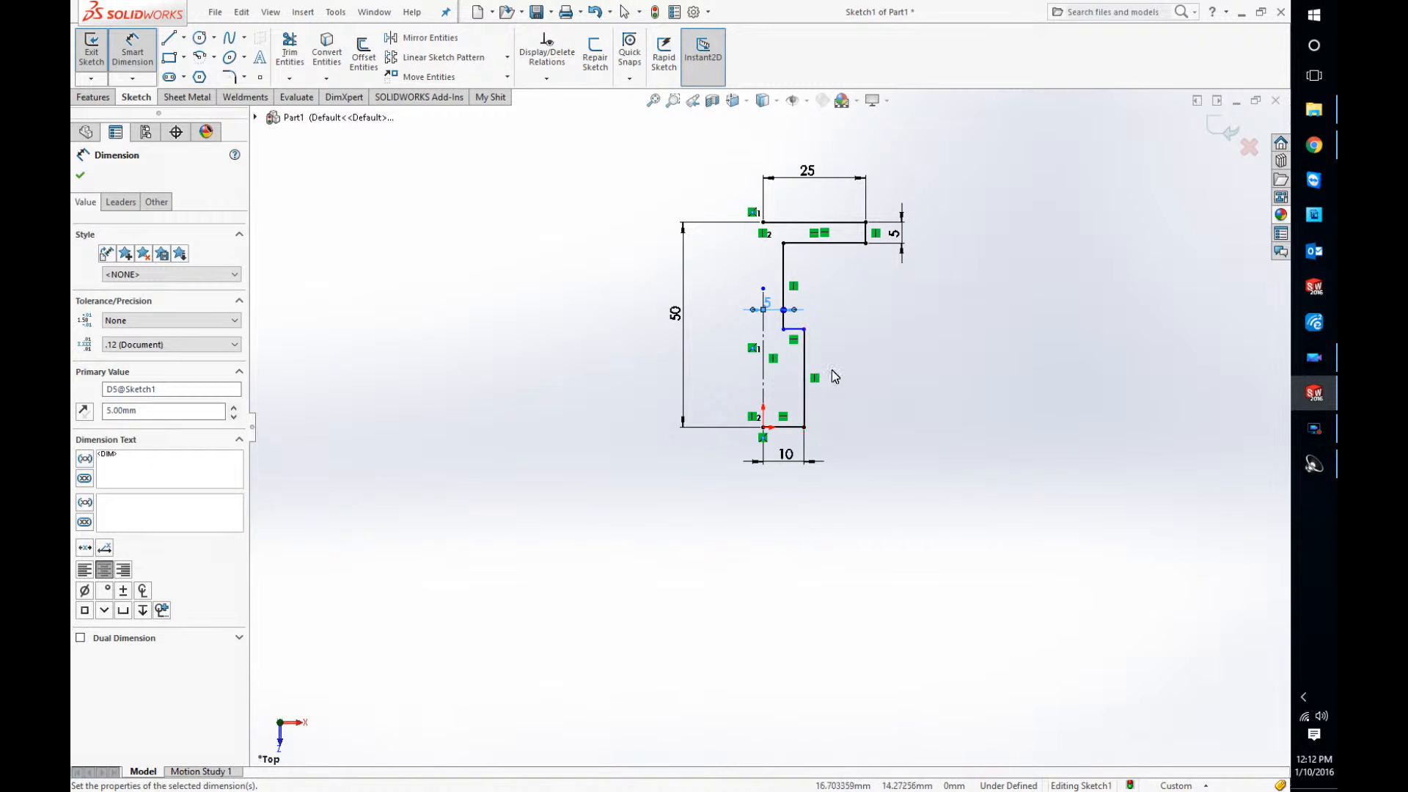
Step: Dimension the lower vertical edge as 20 mm high and finish dimensioning
{"action": "left_click", "coordinate": [804, 354]}
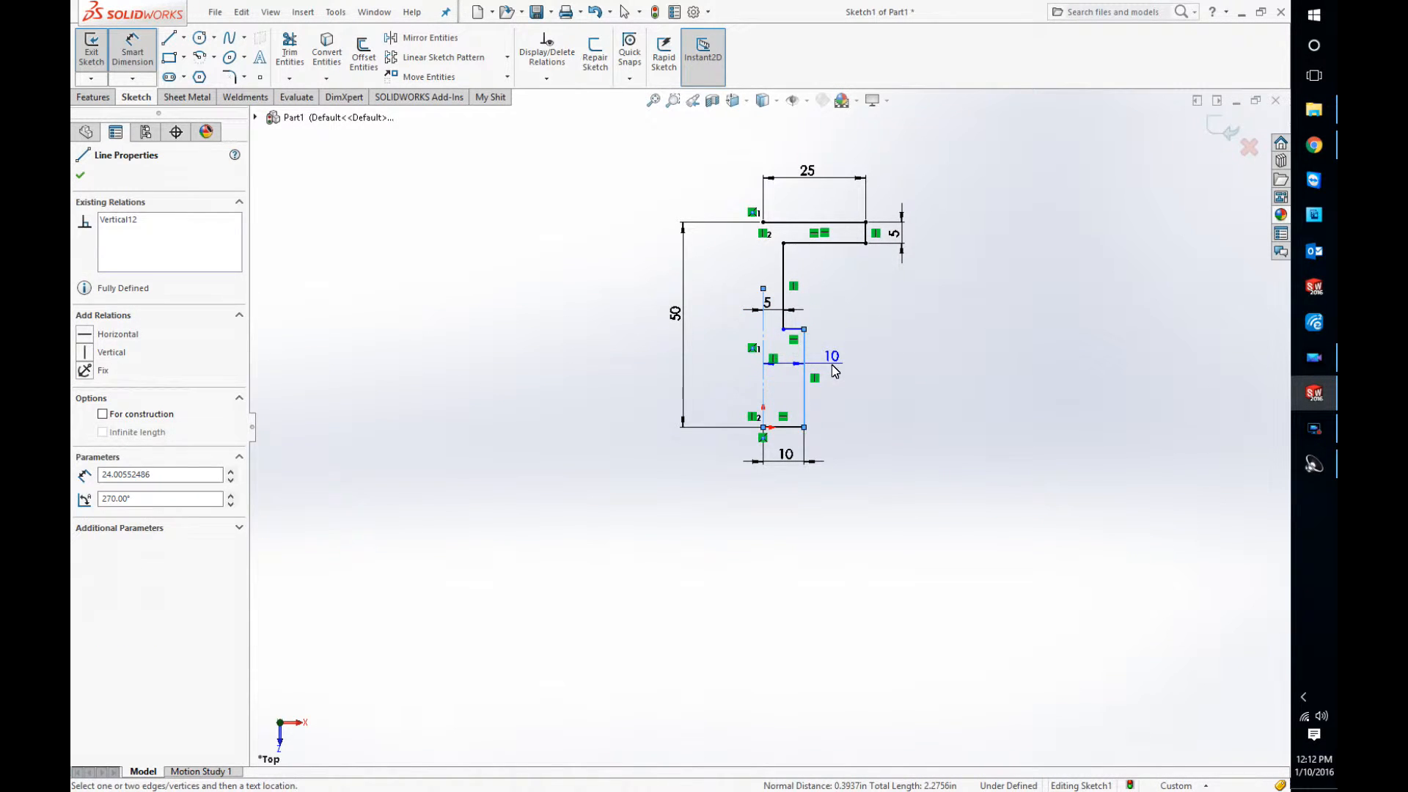
{"action": "key", "text": "Escape"}
{"action": "left_click", "coordinate": [805, 352]}
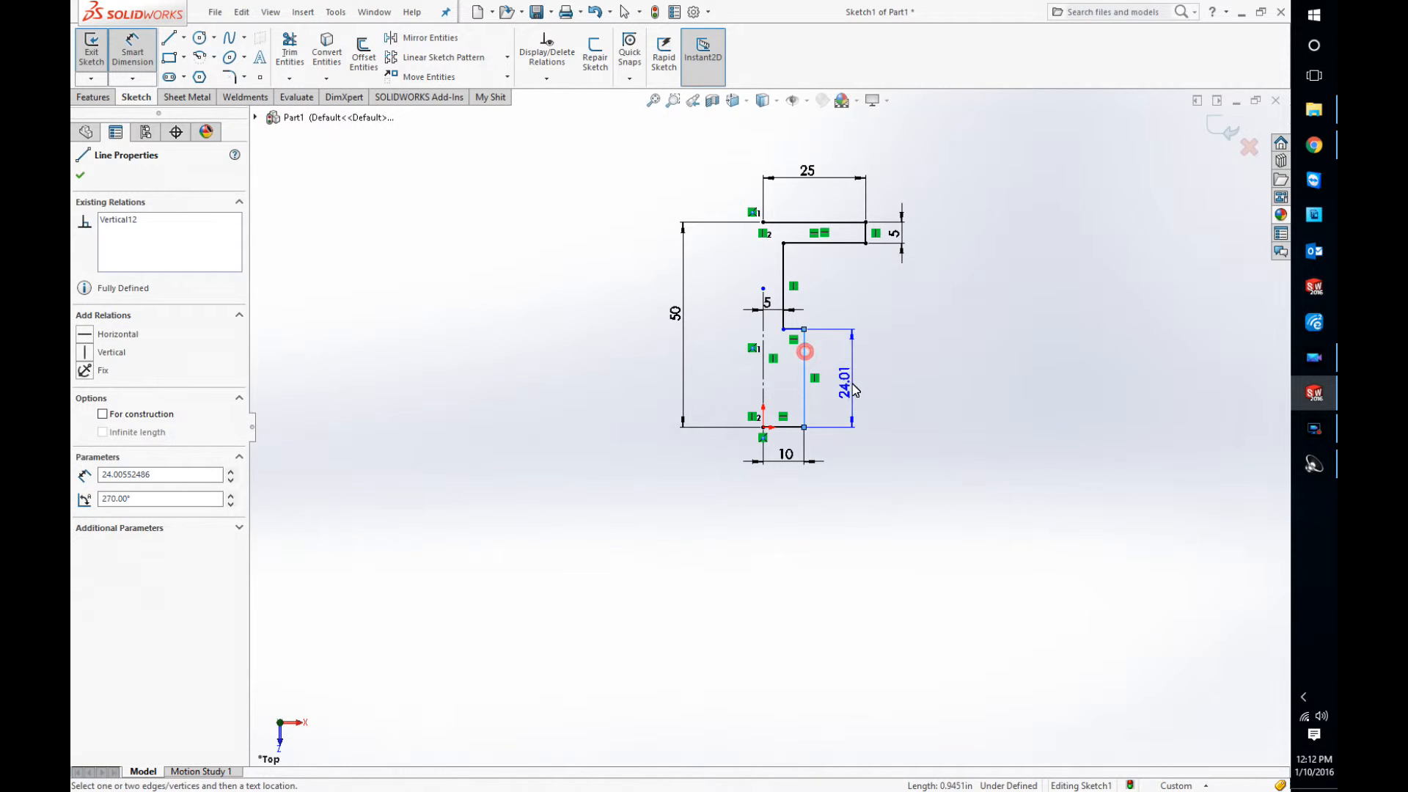
{"action": "left_click", "coordinate": [853, 388]}
{"action": "key", "text": "Return"}
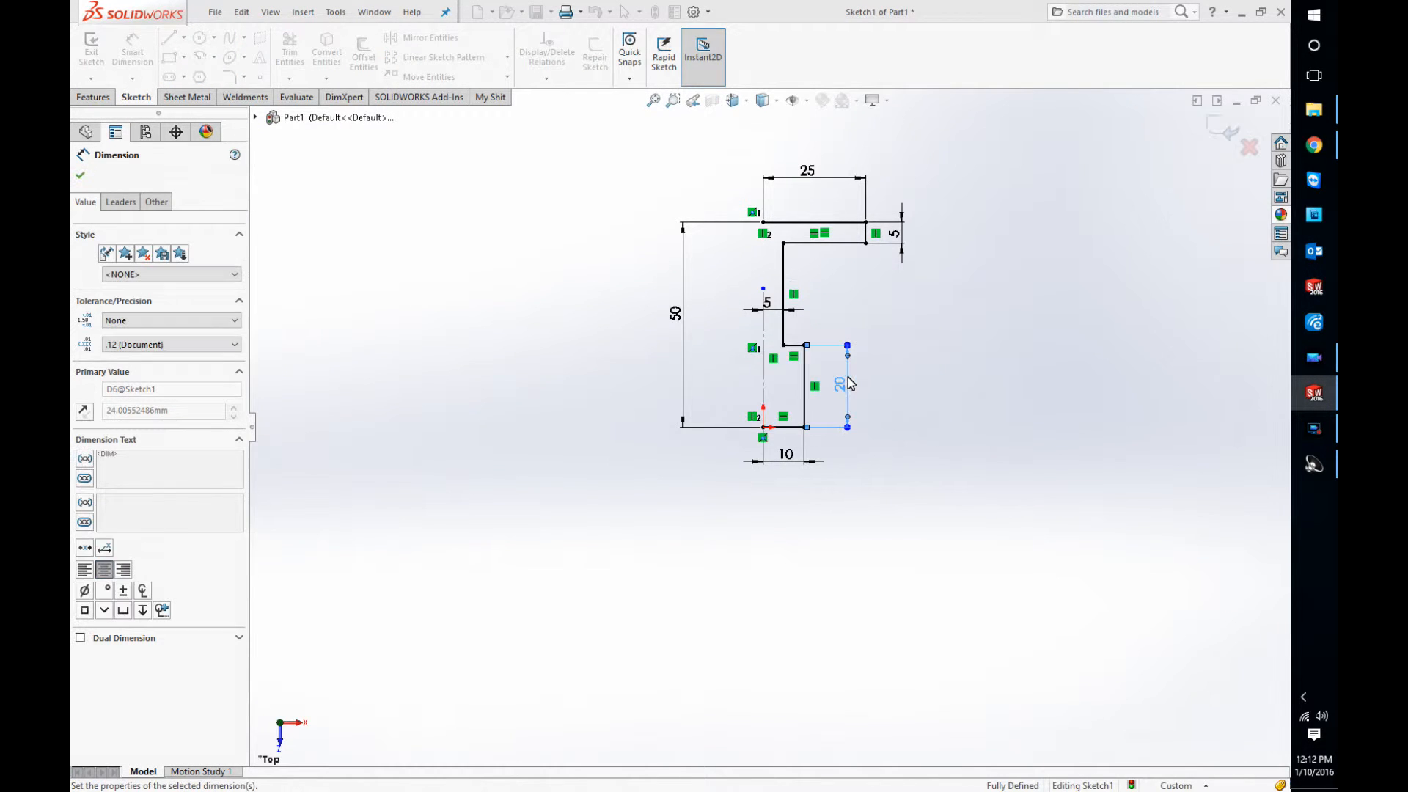
{"action": "key", "text": "Escape"}
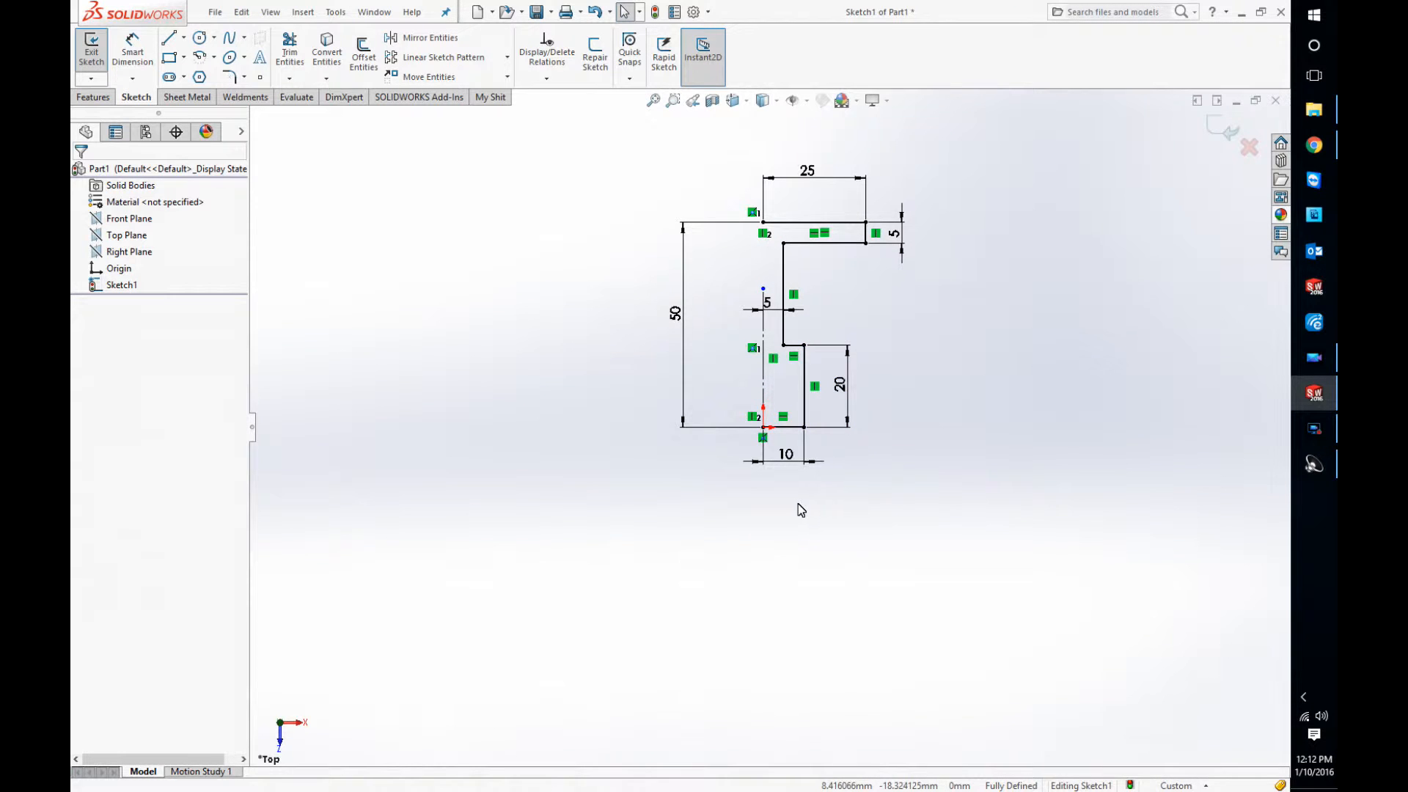
Step: Mirror the seven solid lines of the stepped half profile about the vertical centerline, keeping the original lines
{"action": "left_click", "coordinate": [764, 289]}
{"action": "left_click", "coordinate": [810, 222]}
{"action": "left_click", "coordinate": [867, 233], "text": "ctrl"}
{"action": "left_click", "coordinate": [839, 243], "text": "ctrl"}
{"action": "left_click", "coordinate": [783, 271], "text": "ctrl"}
{"action": "left_click", "coordinate": [795, 345], "text": "ctrl"}
{"action": "left_click", "coordinate": [805, 374], "text": "ctrl"}
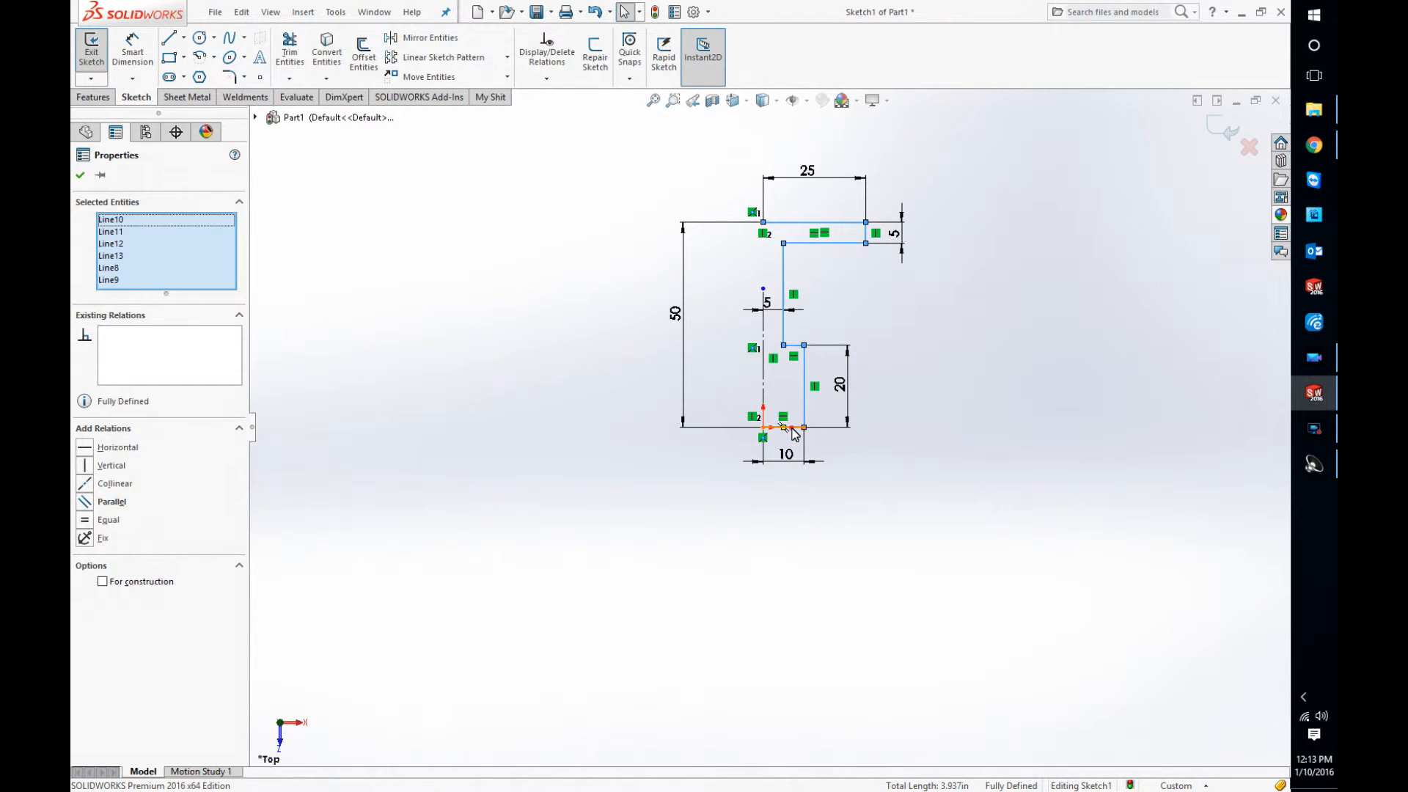
{"action": "left_click", "coordinate": [789, 427], "text": "ctrl"}
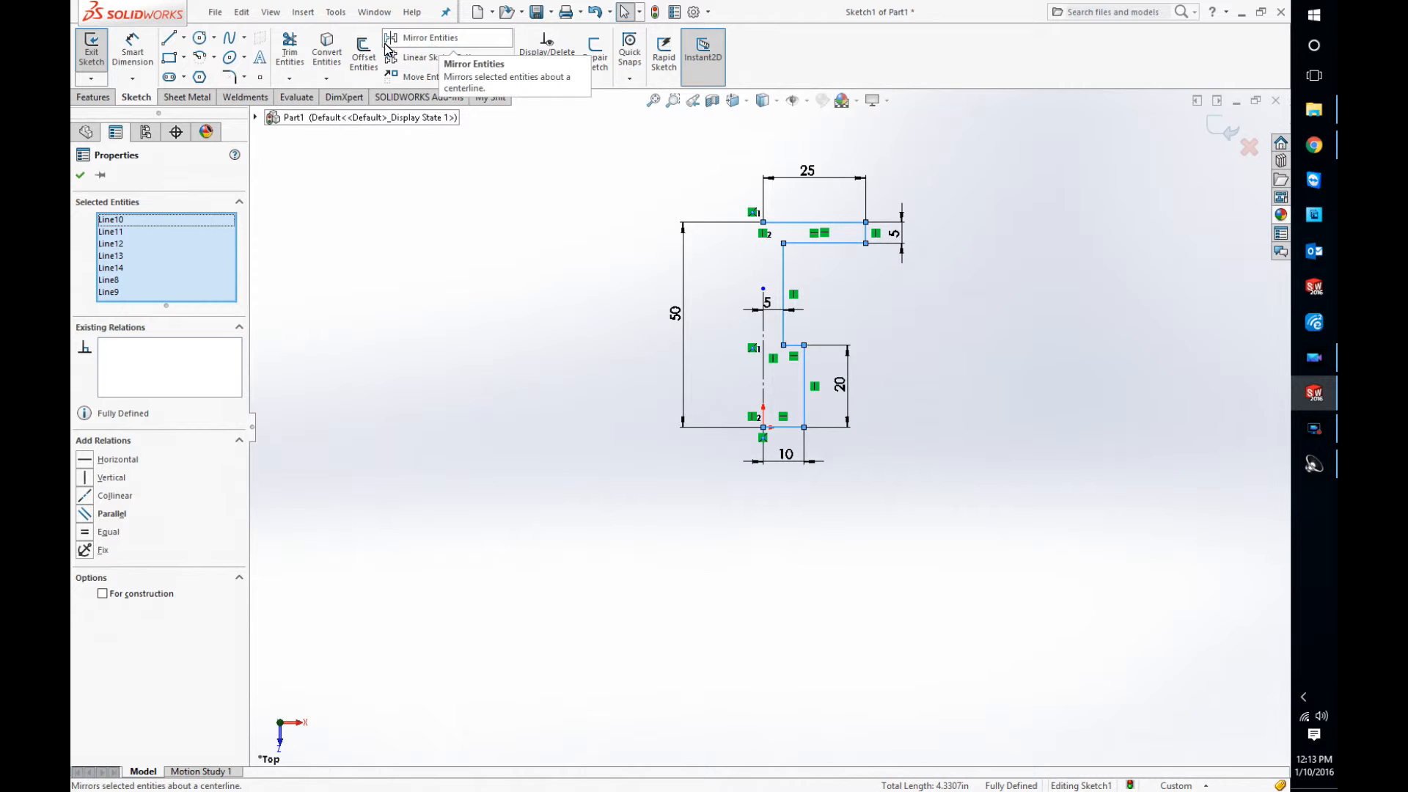
{"action": "left_click", "coordinate": [424, 50]}
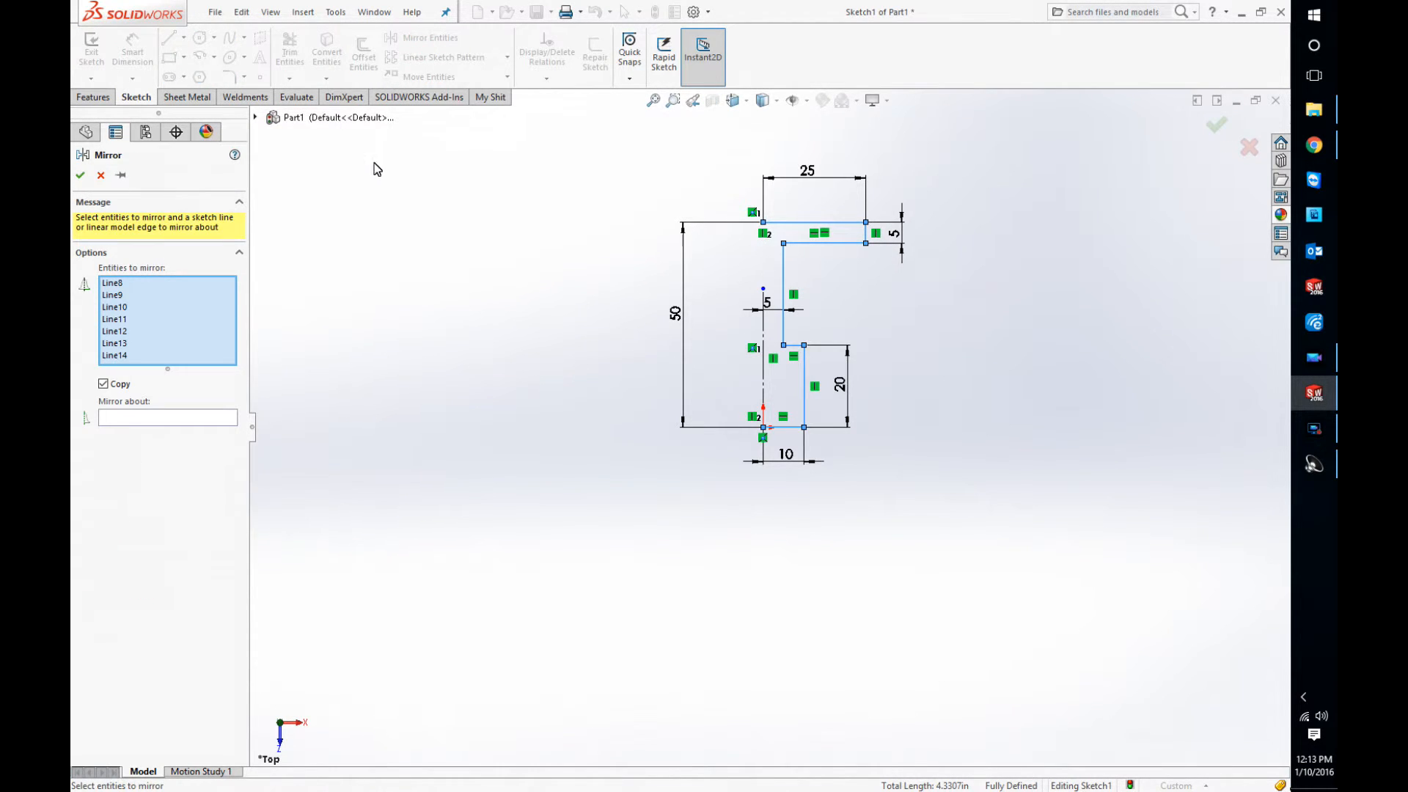
{"action": "left_click", "coordinate": [169, 419]}
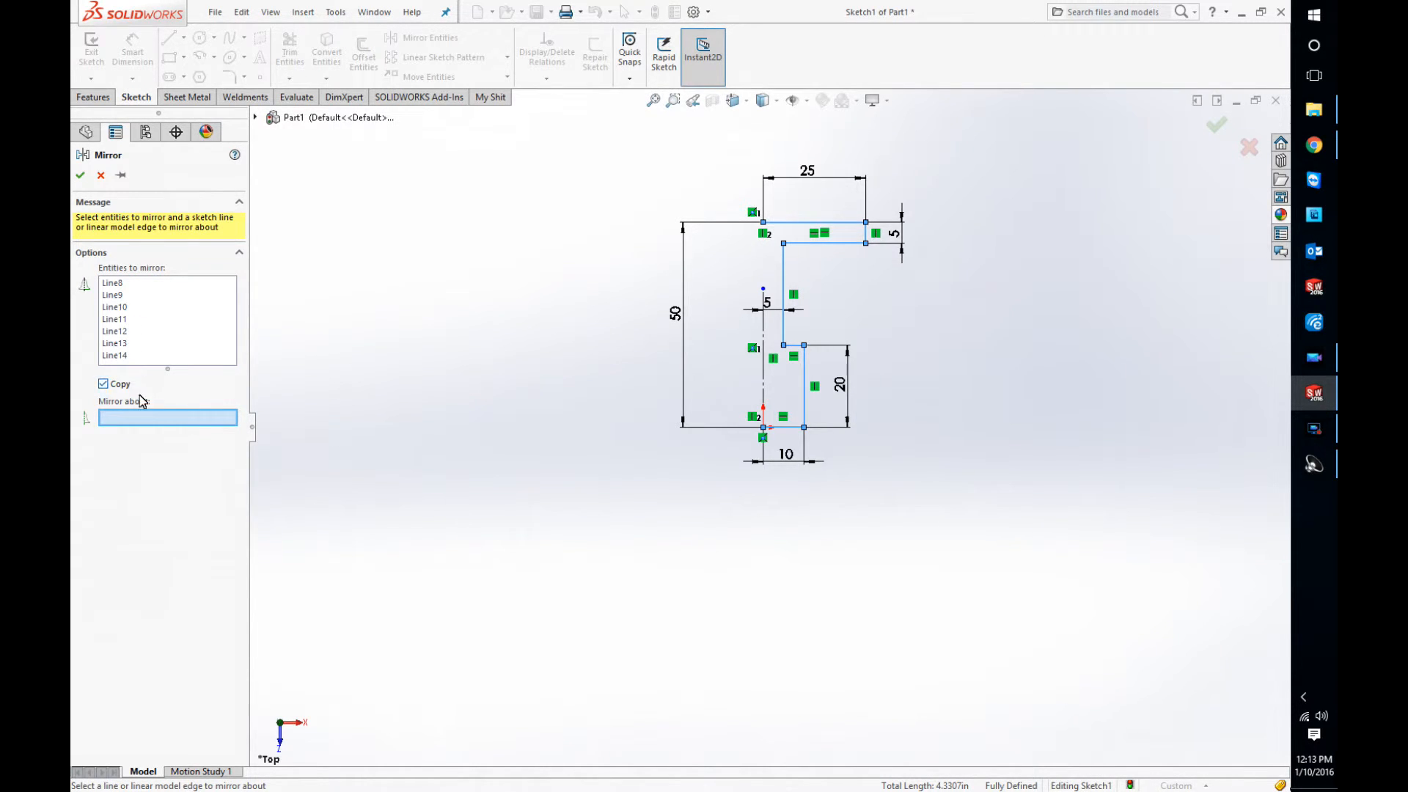
{"action": "left_click", "coordinate": [763, 329]}
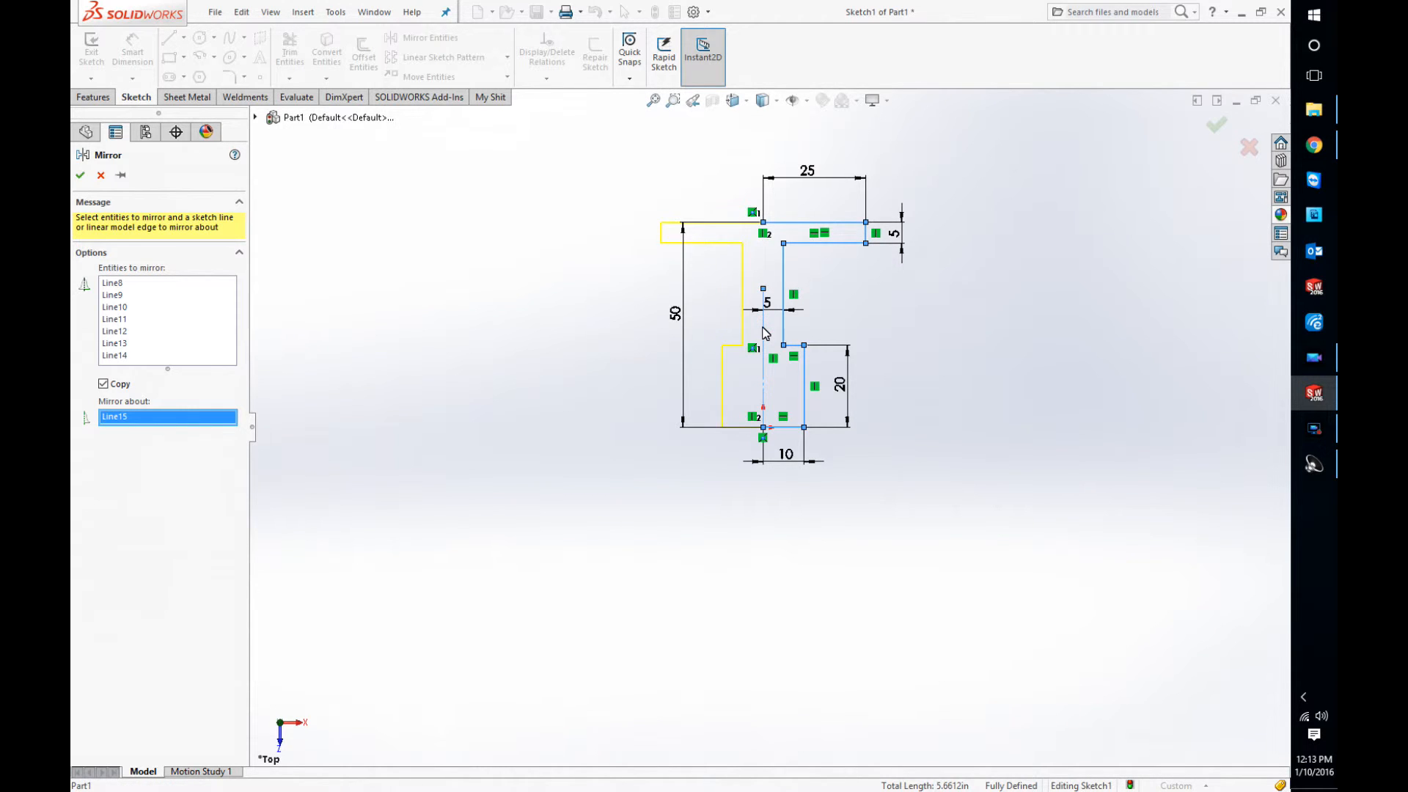
{"action": "right_click", "coordinate": [561, 336]}
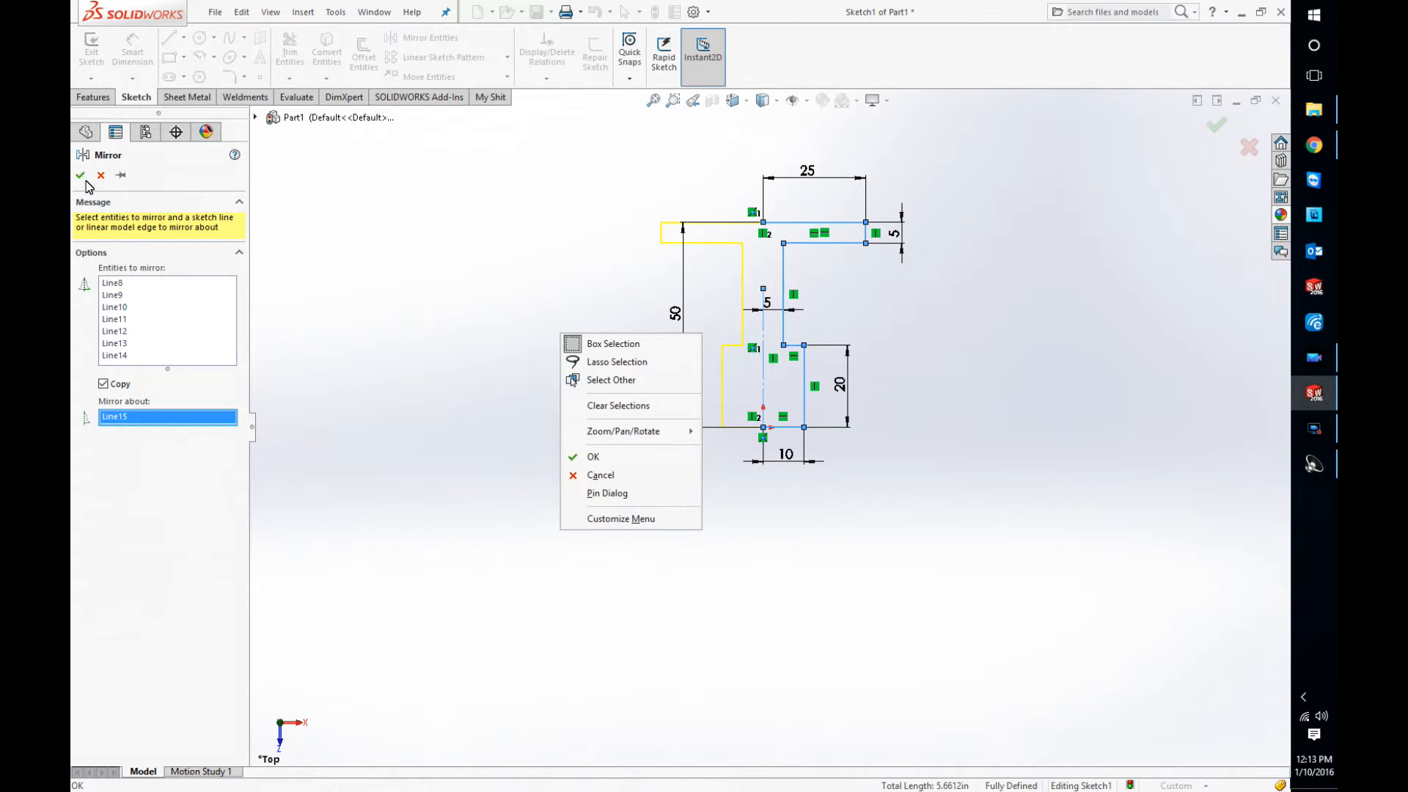
{"action": "left_click", "coordinate": [578, 460]}
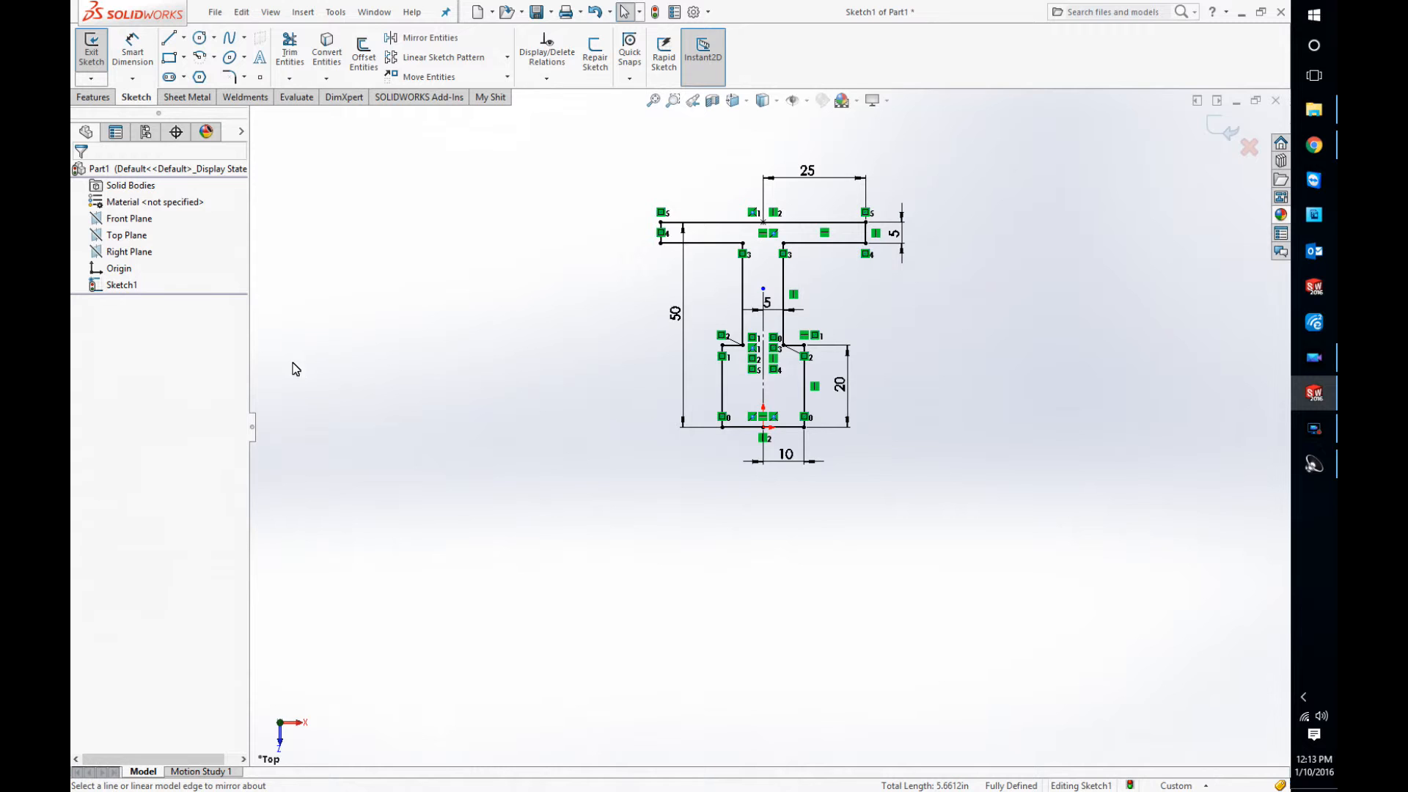
Step: Start a Revolved Boss/Base from the mirrored profile and use the base line through the origin as the axis of revolution
{"action": "left_click", "coordinate": [93, 97]}
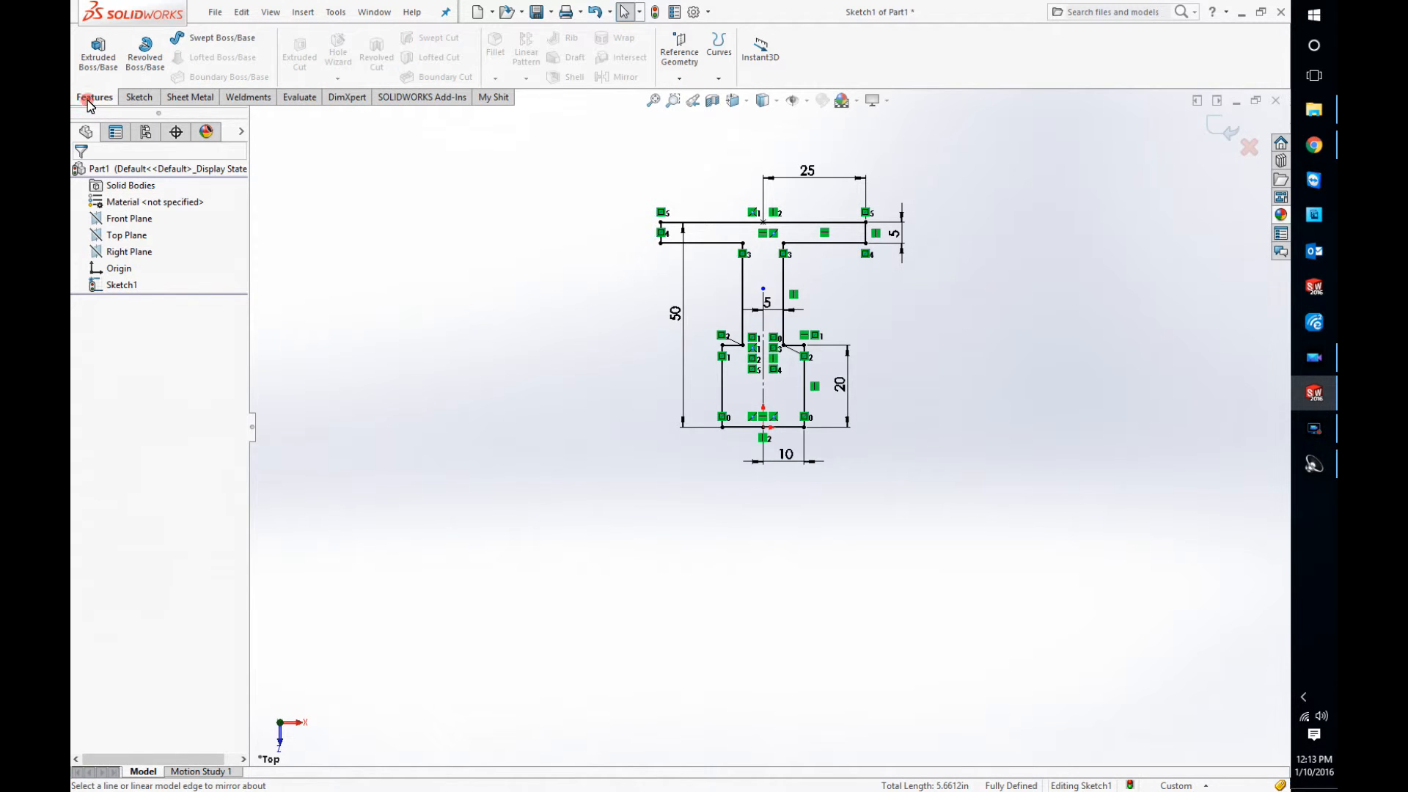
{"action": "left_click", "coordinate": [144, 68]}
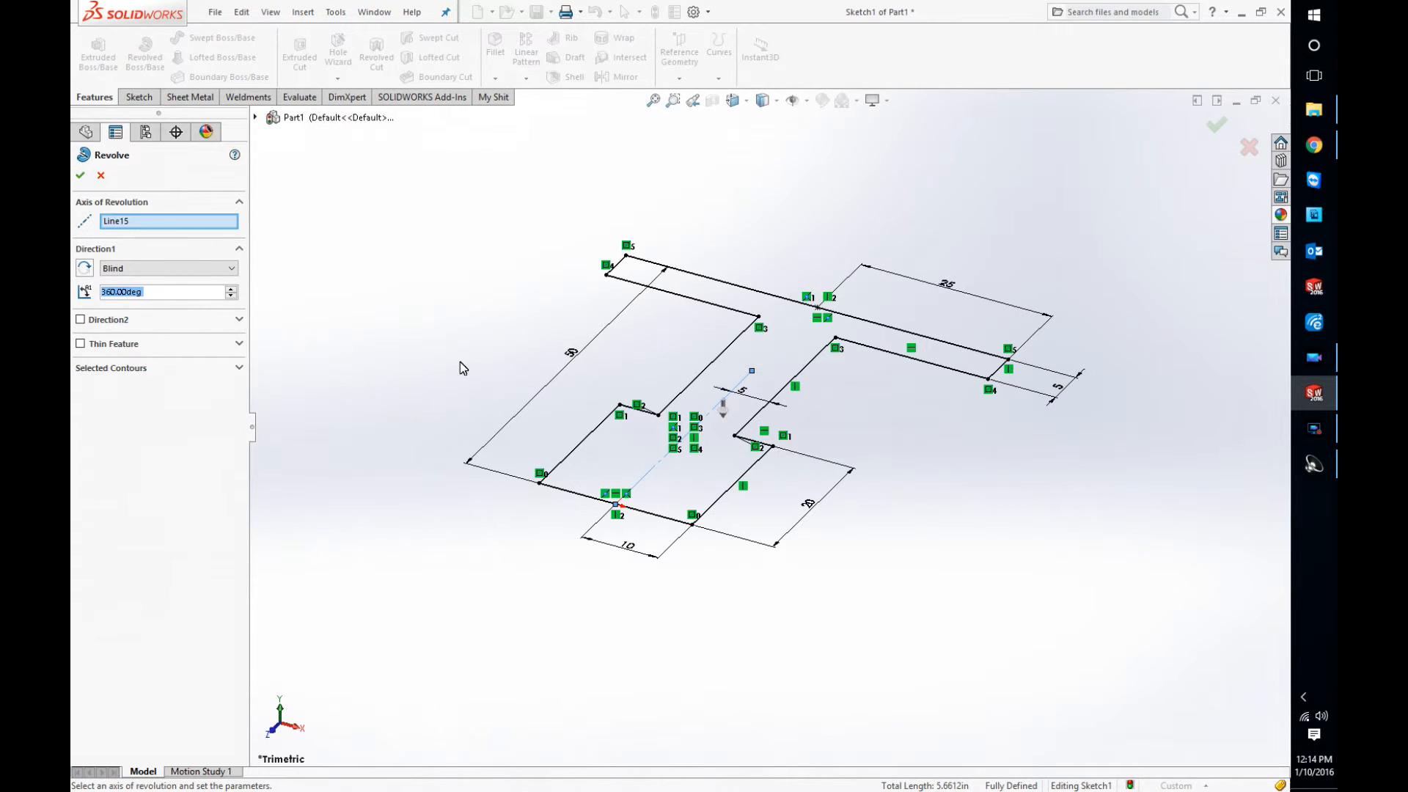
{"action": "left_click", "coordinate": [145, 229]}
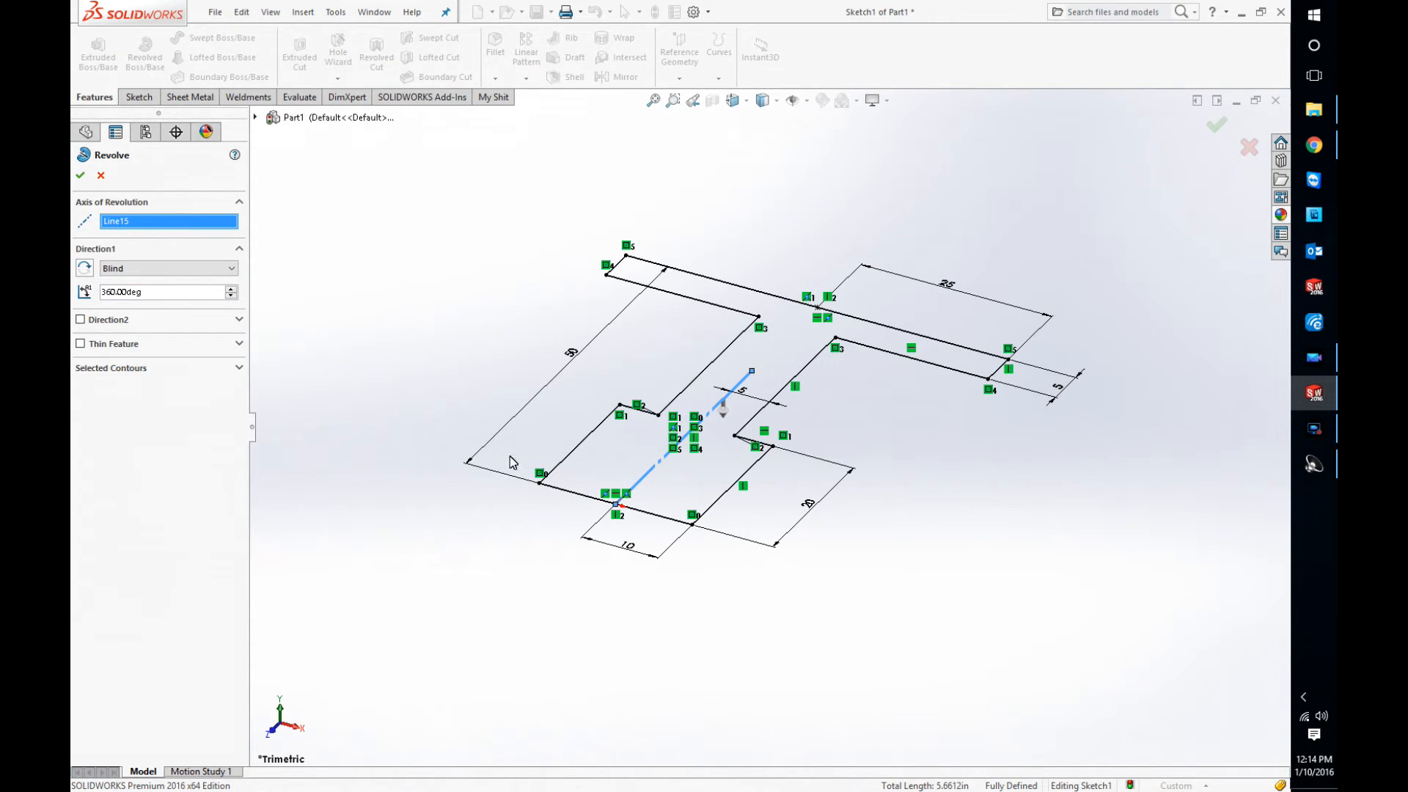
{"action": "left_click", "coordinate": [576, 494]}
{"action": "scroll", "coordinate": [575, 502], "scroll_direction": "up", "scroll_amount": 5}
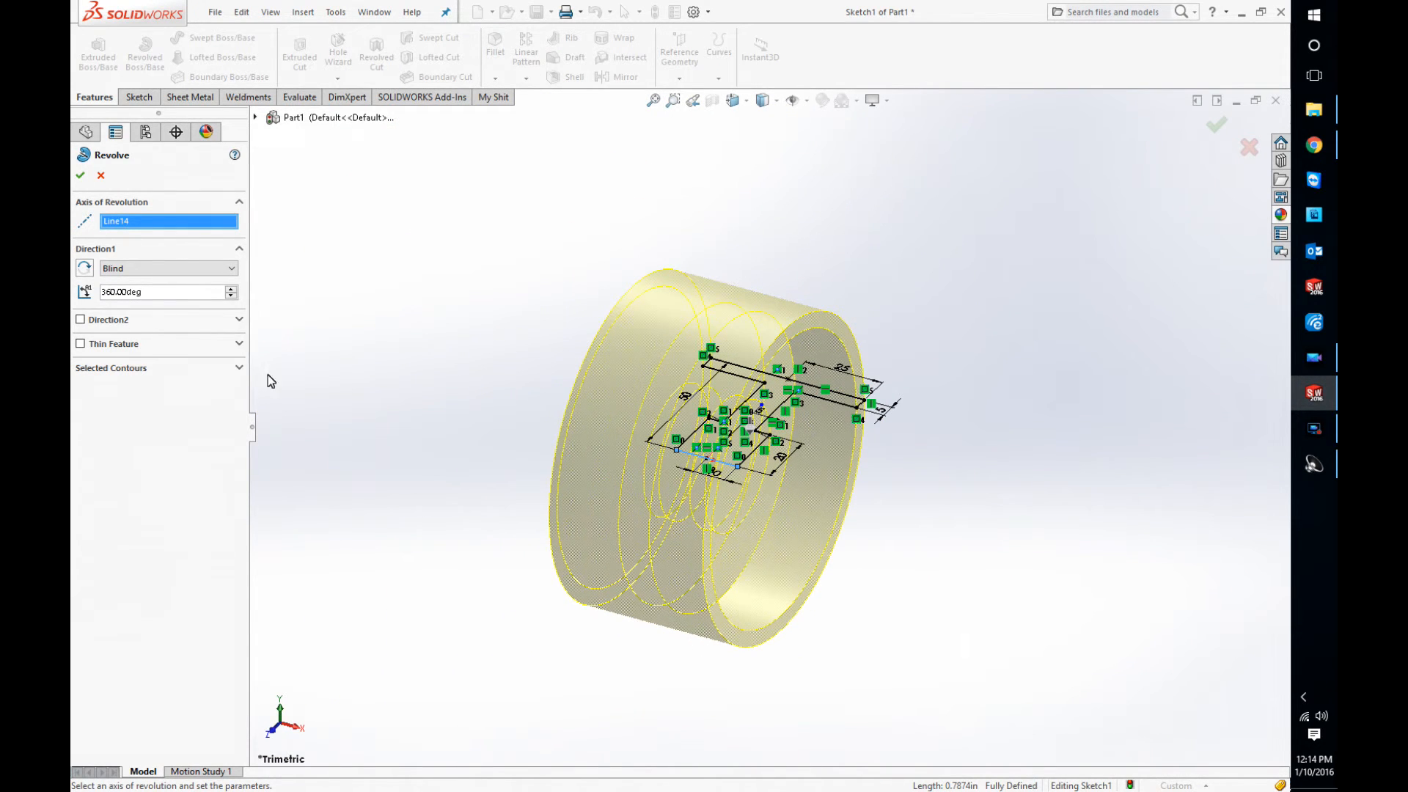
Step: Try a revolve angle of 90 degrees and flip the revolve direction to the opposite side and back
{"action": "double_click", "coordinate": [163, 300]}
{"action": "key", "text": "BackSpace"}
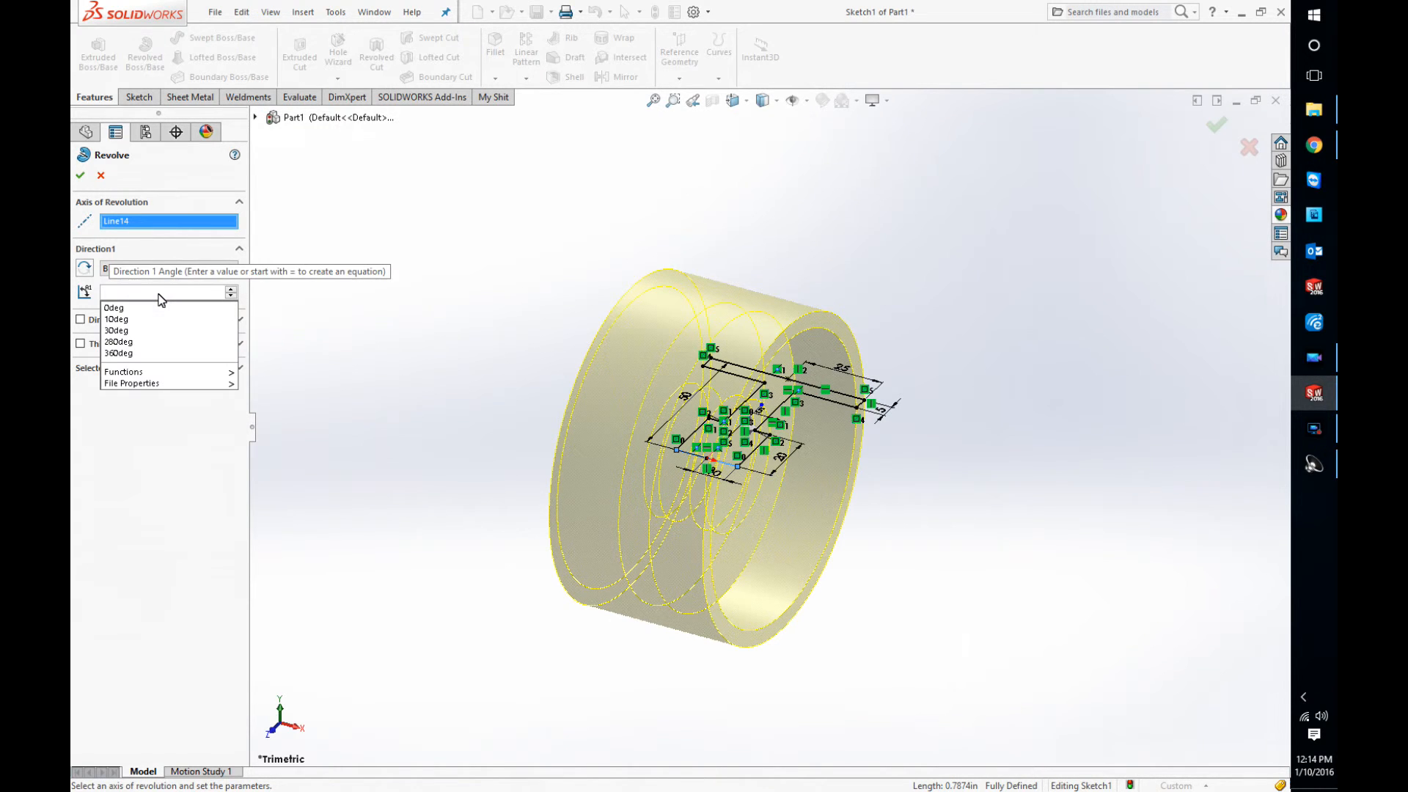
{"action": "type", "text": "90"}
{"action": "key", "text": "Return"}
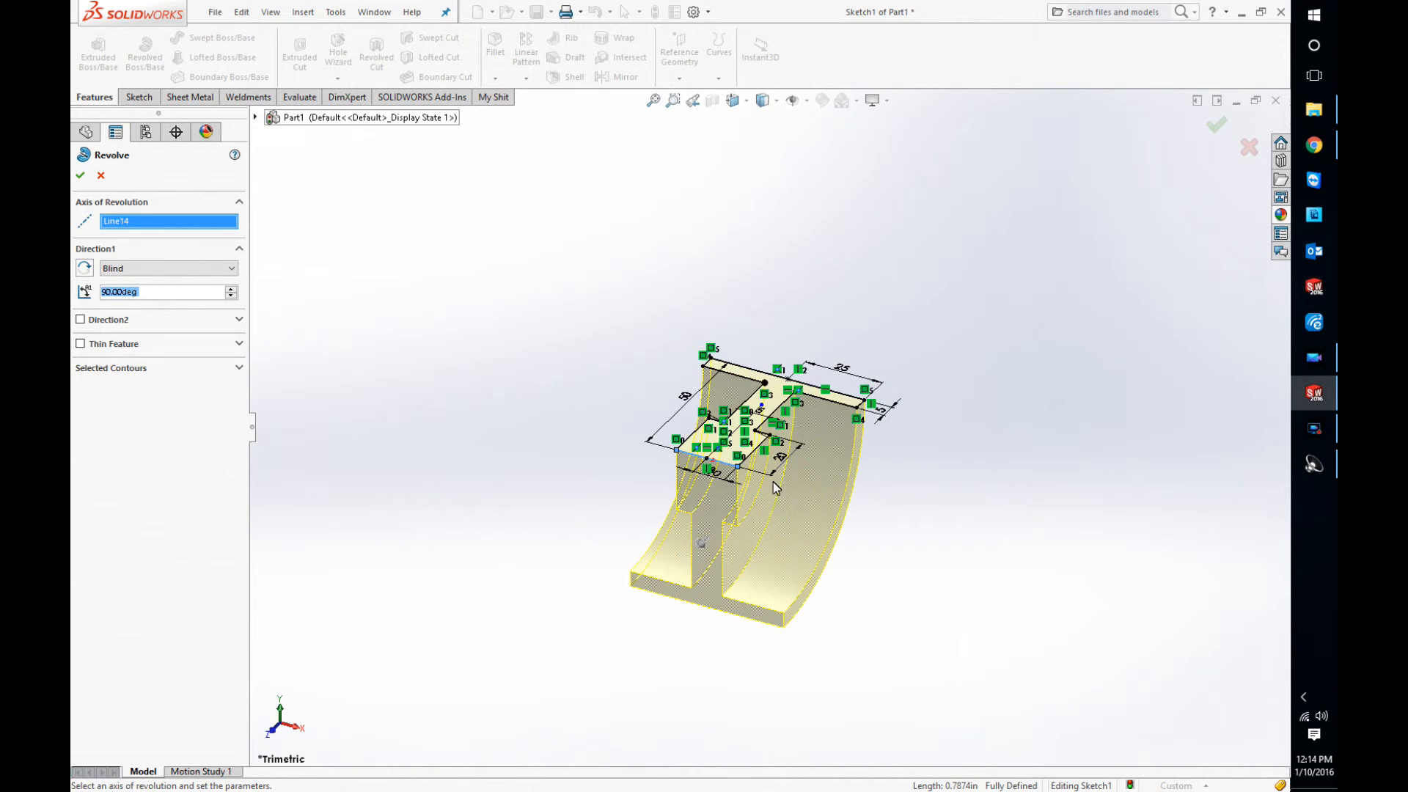
{"action": "middle_click_drag", "start_coordinate": [896, 557], "coordinate": [857, 523]}
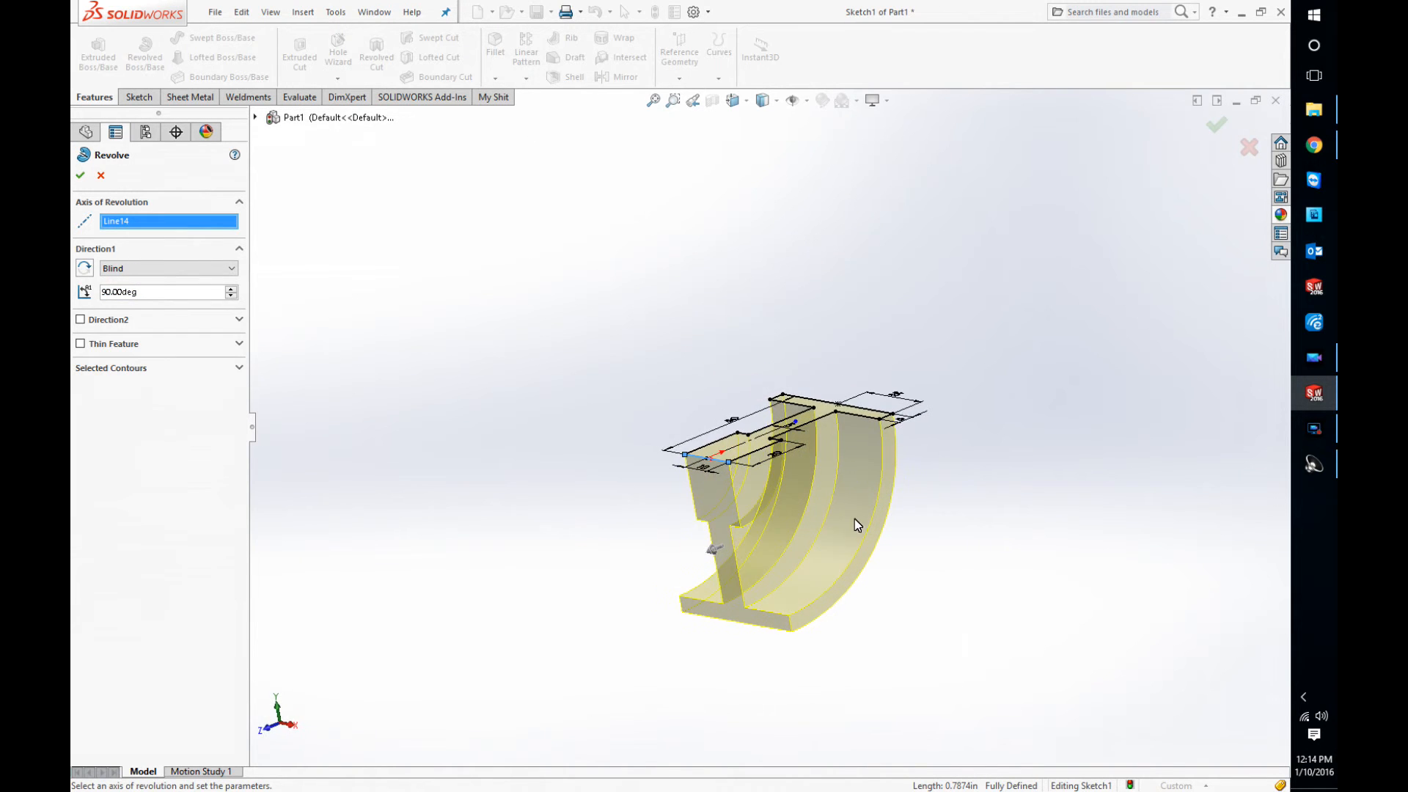
{"action": "left_click", "coordinate": [85, 268]}
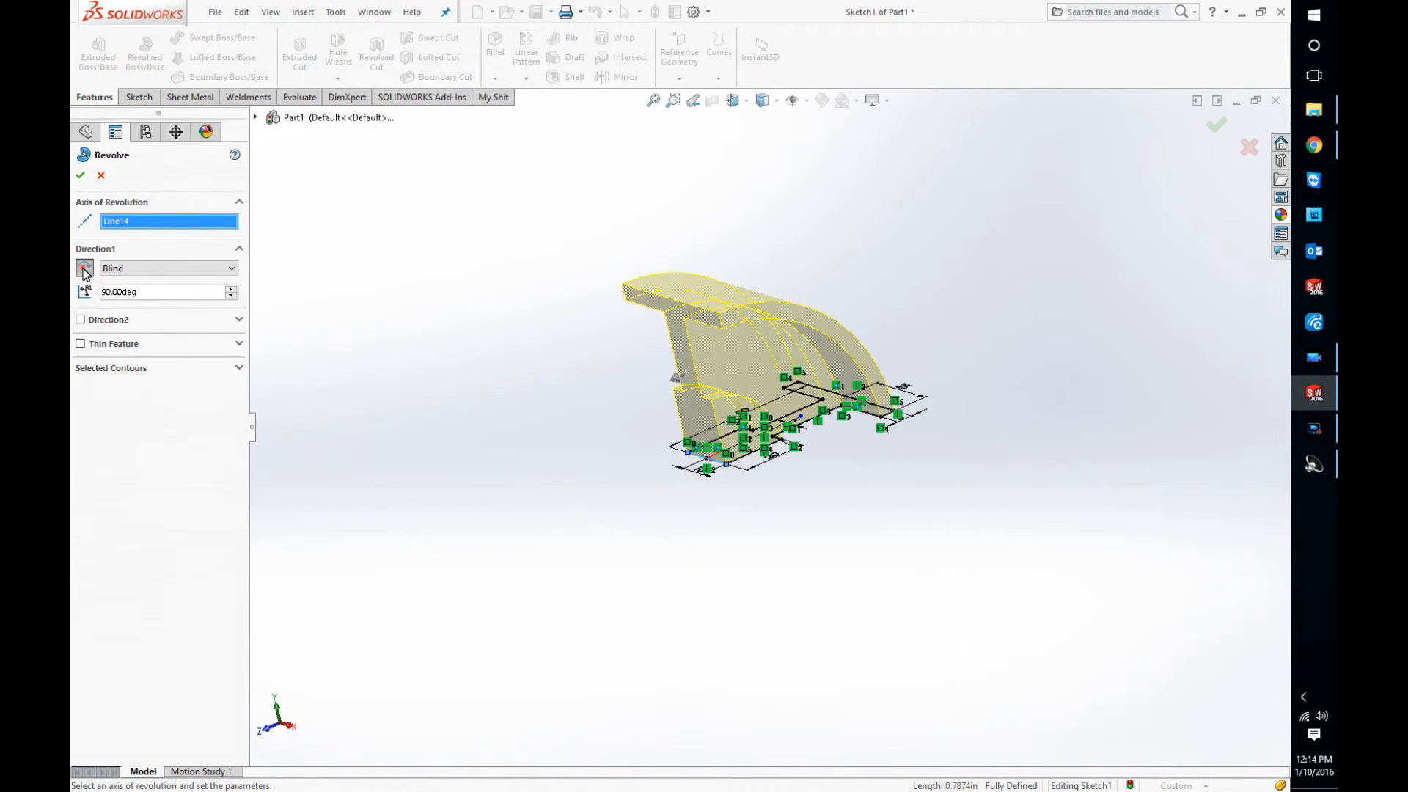
{"action": "left_click", "coordinate": [84, 269]}
Step: Set the revolve angle to 360 degrees and create the revolved solid
{"action": "left_click", "coordinate": [160, 291]}
{"action": "left_click_drag", "start_coordinate": [157, 293], "coordinate": [96, 294]}
{"action": "type", "text": "360"}
{"action": "key", "text": "Return"}
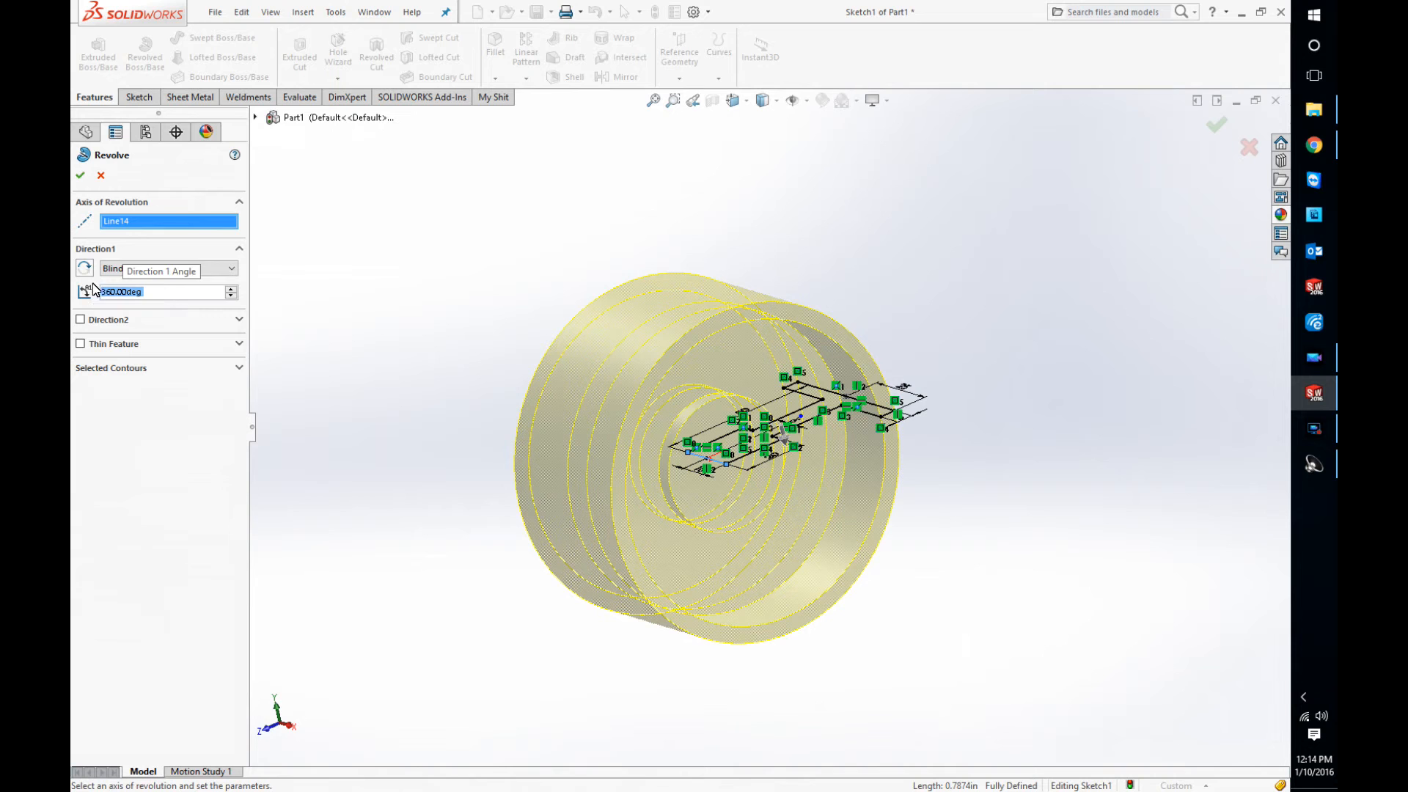
{"action": "left_click", "coordinate": [80, 176]}
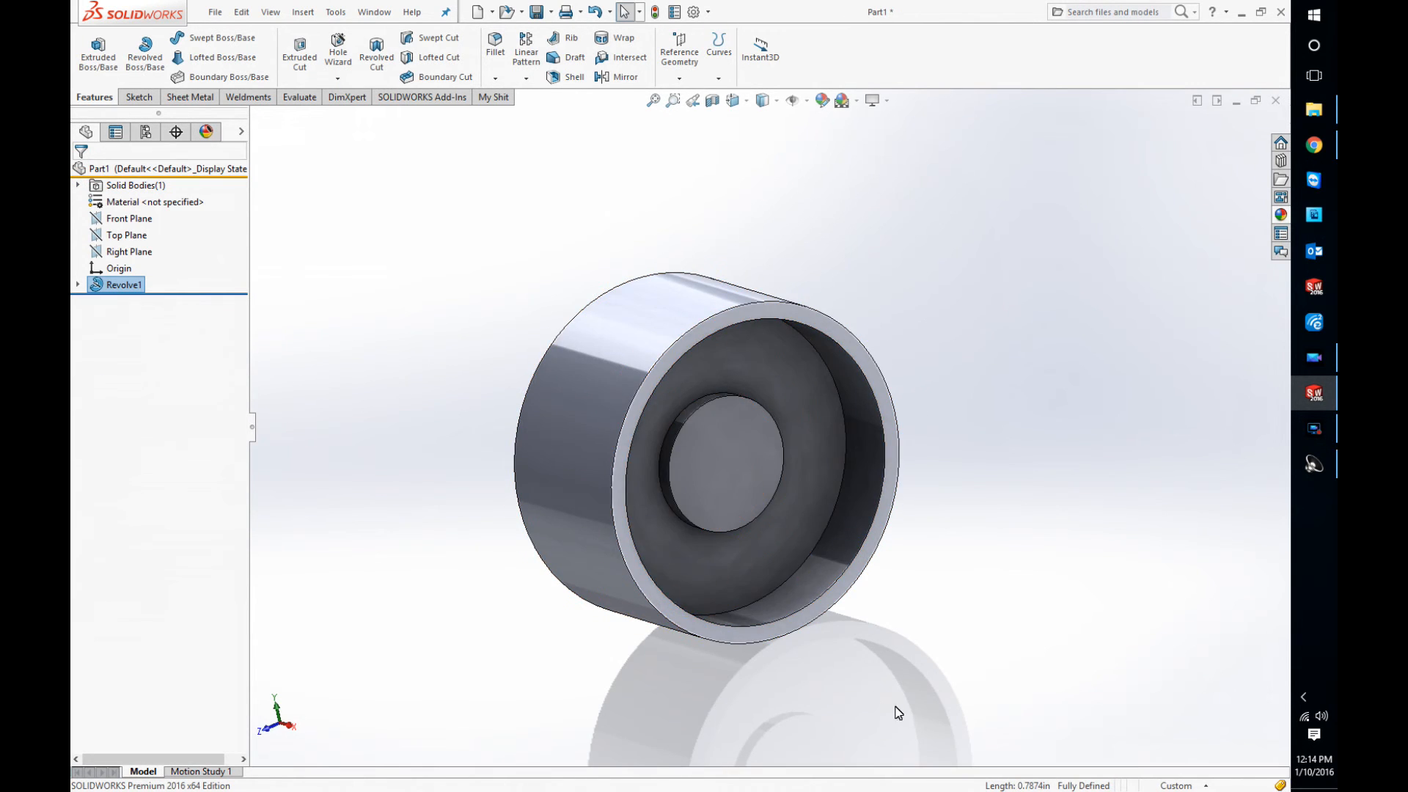
{"action": "scroll", "coordinate": [766, 666], "scroll_direction": "up", "scroll_amount": 3}
{"action": "middle_click_drag", "start_coordinate": [712, 605], "coordinate": [759, 583]}
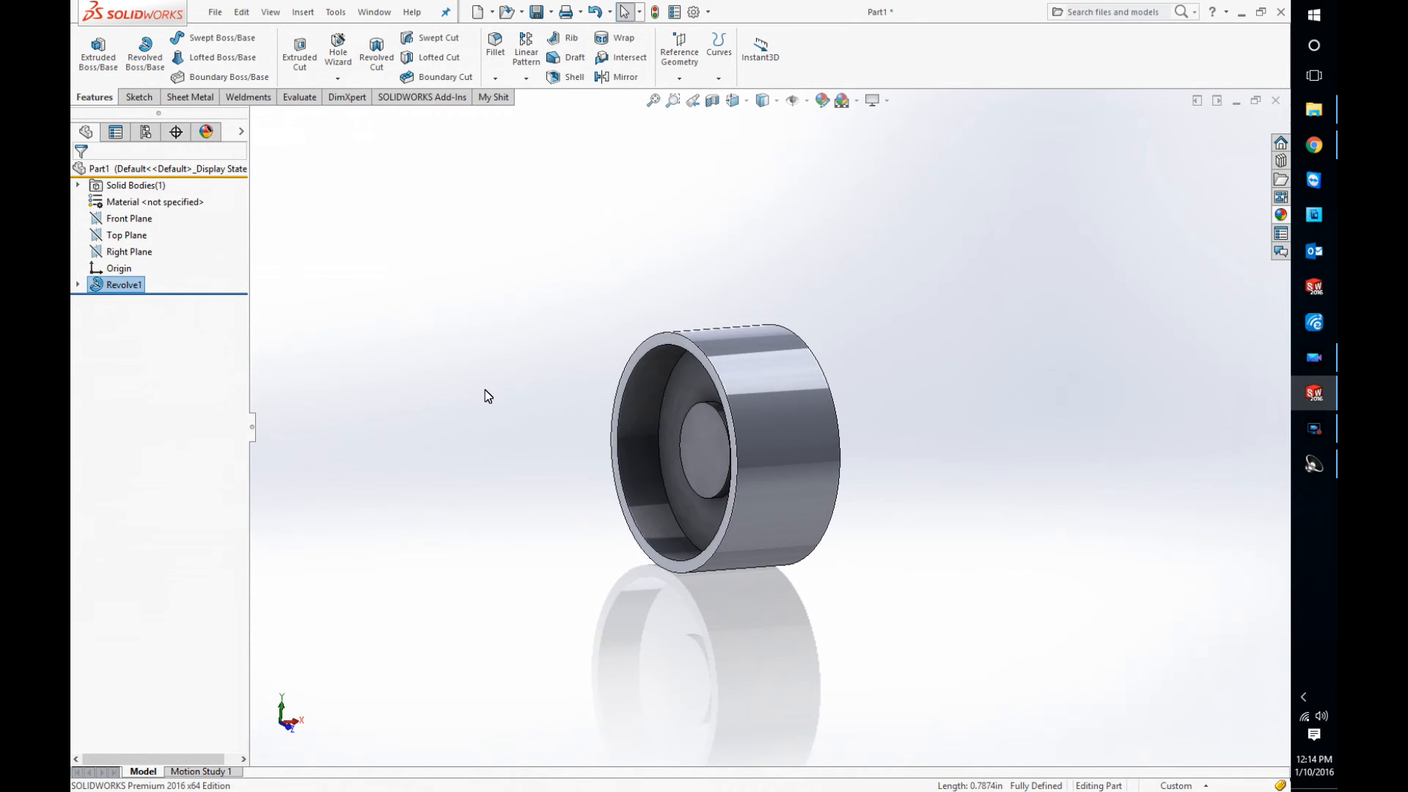
{"action": "scroll", "coordinate": [793, 511], "scroll_direction": "down", "scroll_amount": 3}
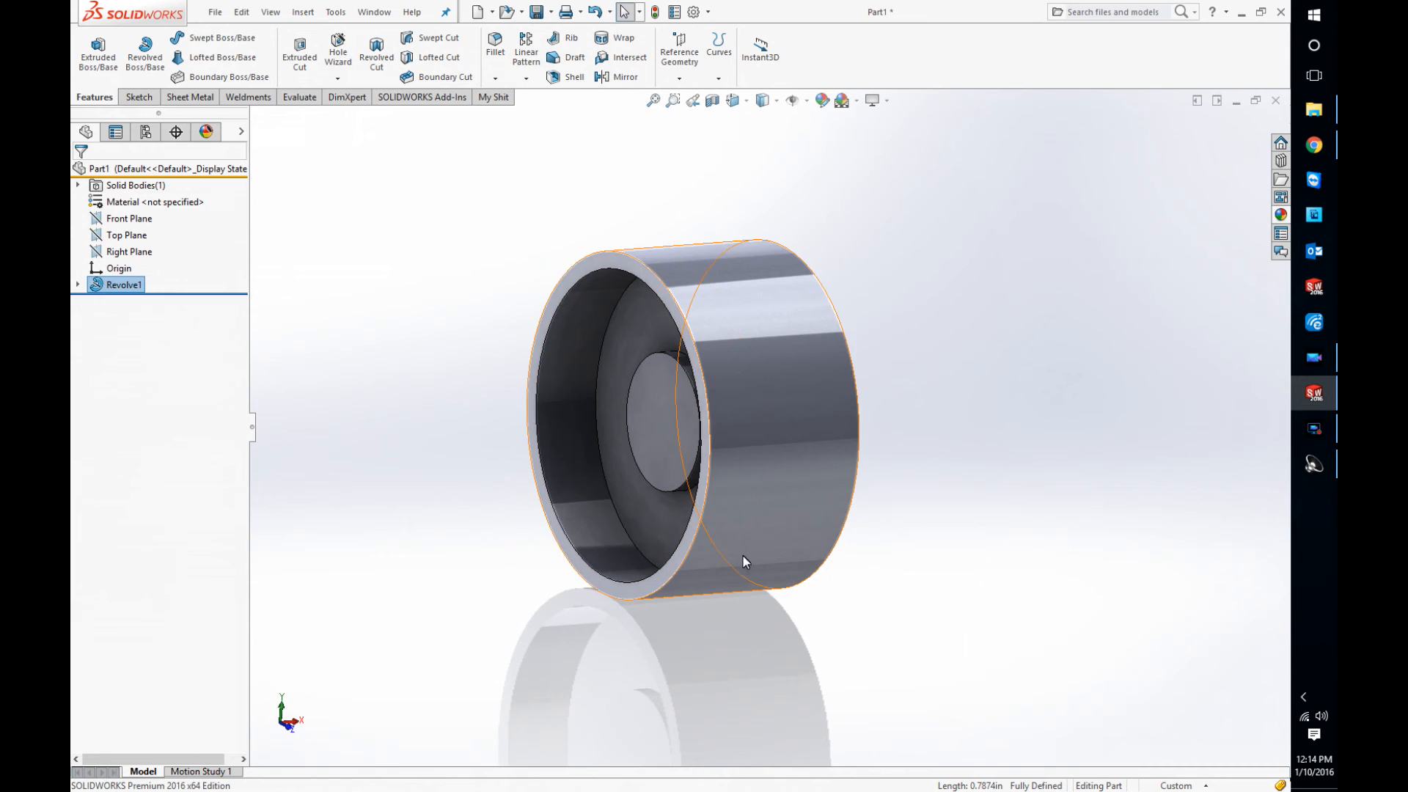